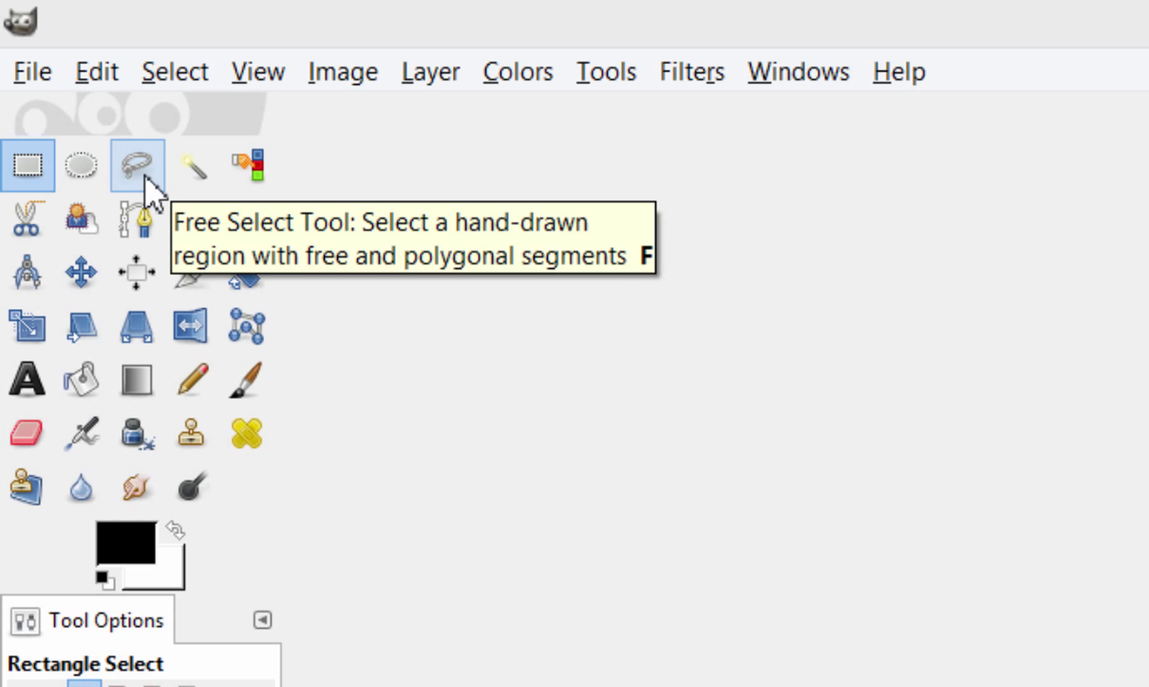
- Open the image window1.jpg from the GIMP pictures folder
click(32, 75)
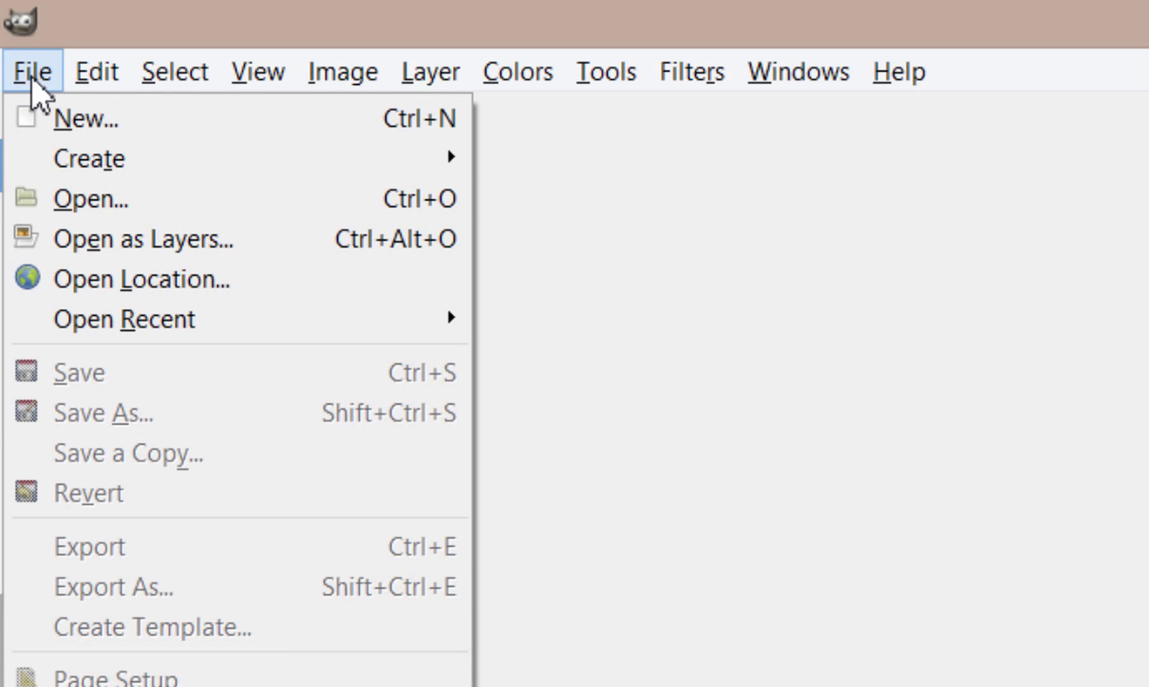
click(89, 200)
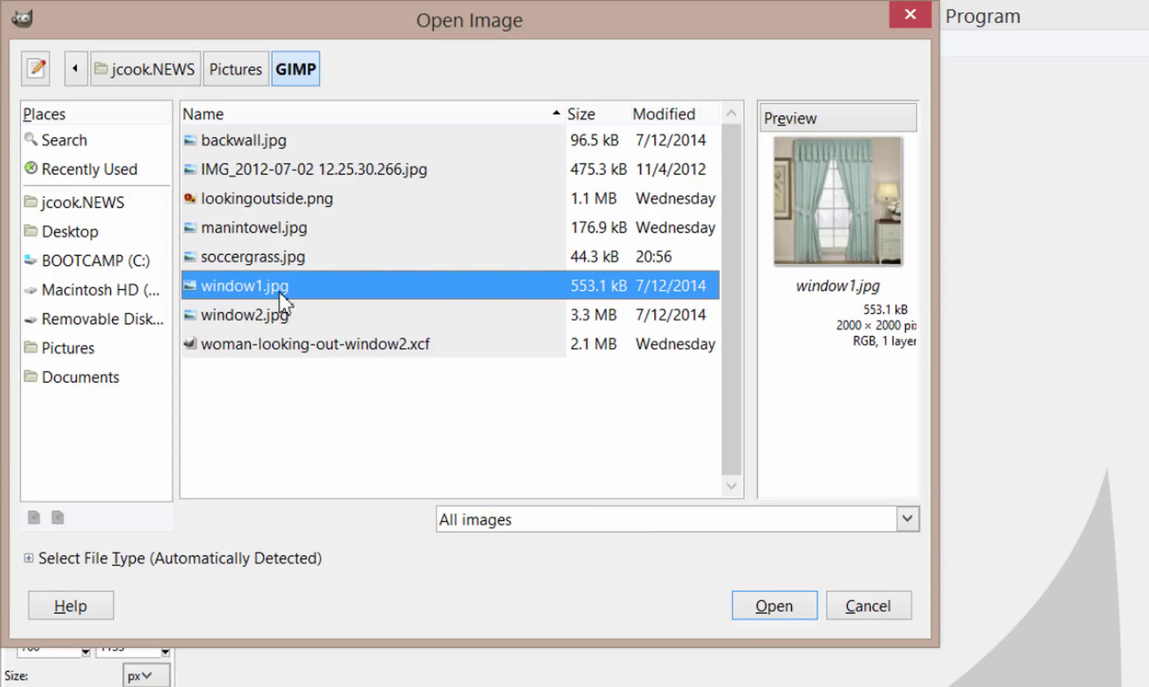
click(772, 607)
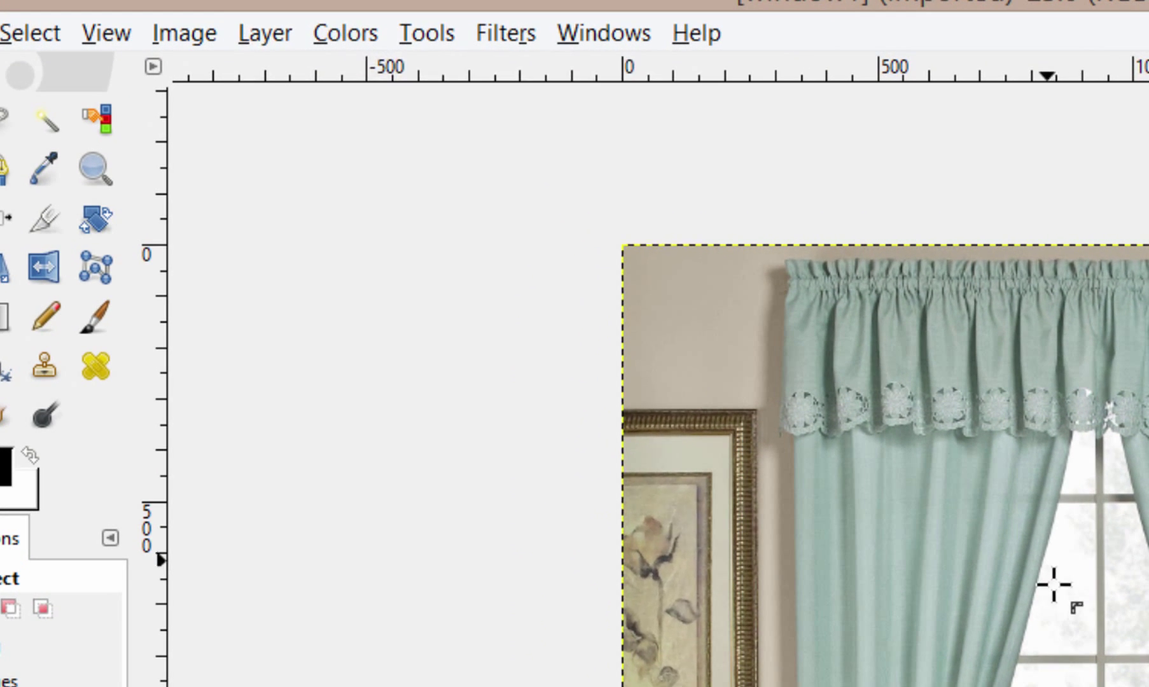
- Add an alpha channel to the window1.jpg layer
click(267, 45)
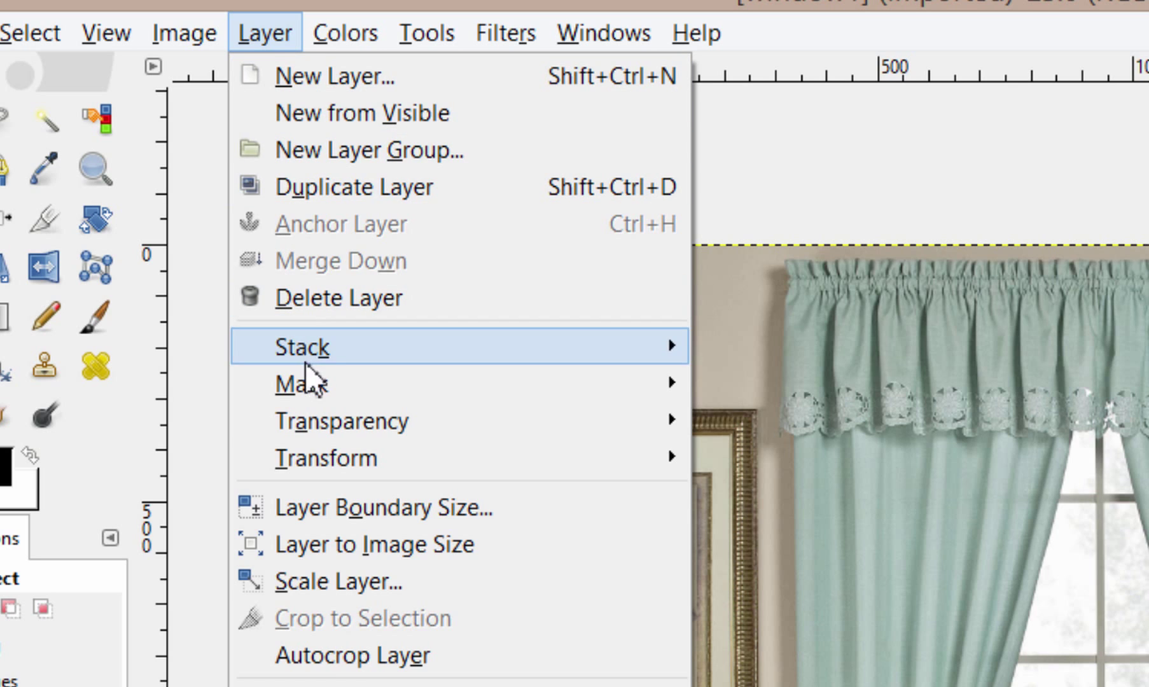
mouse_move(324, 424)
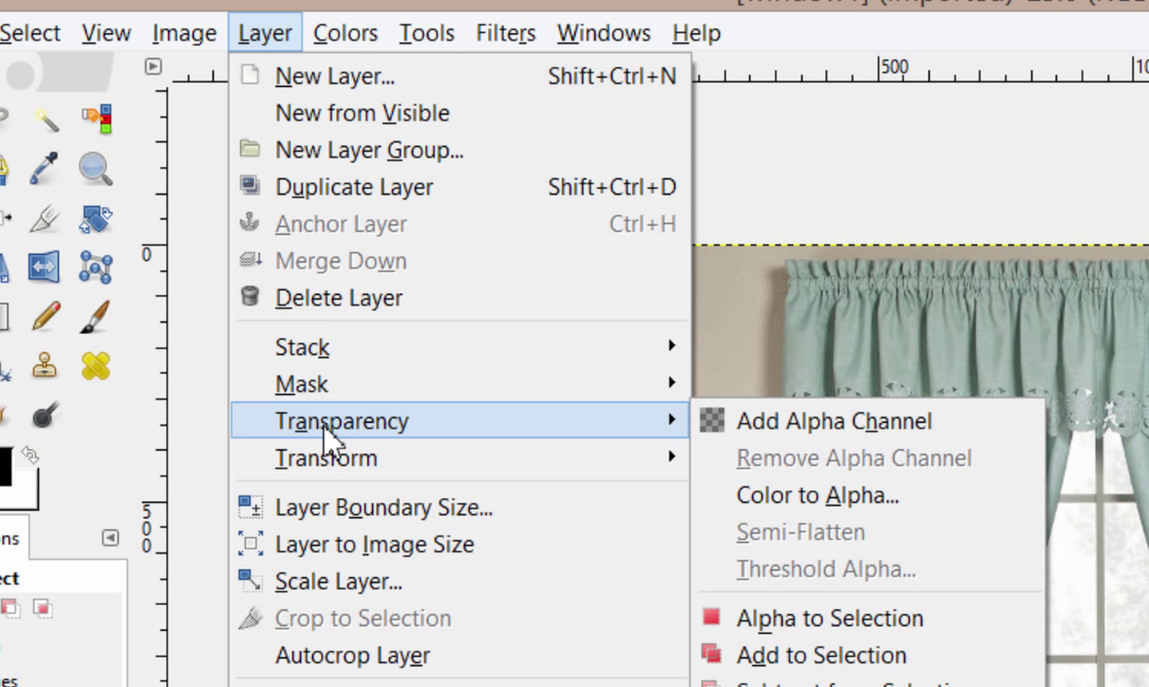
click(775, 415)
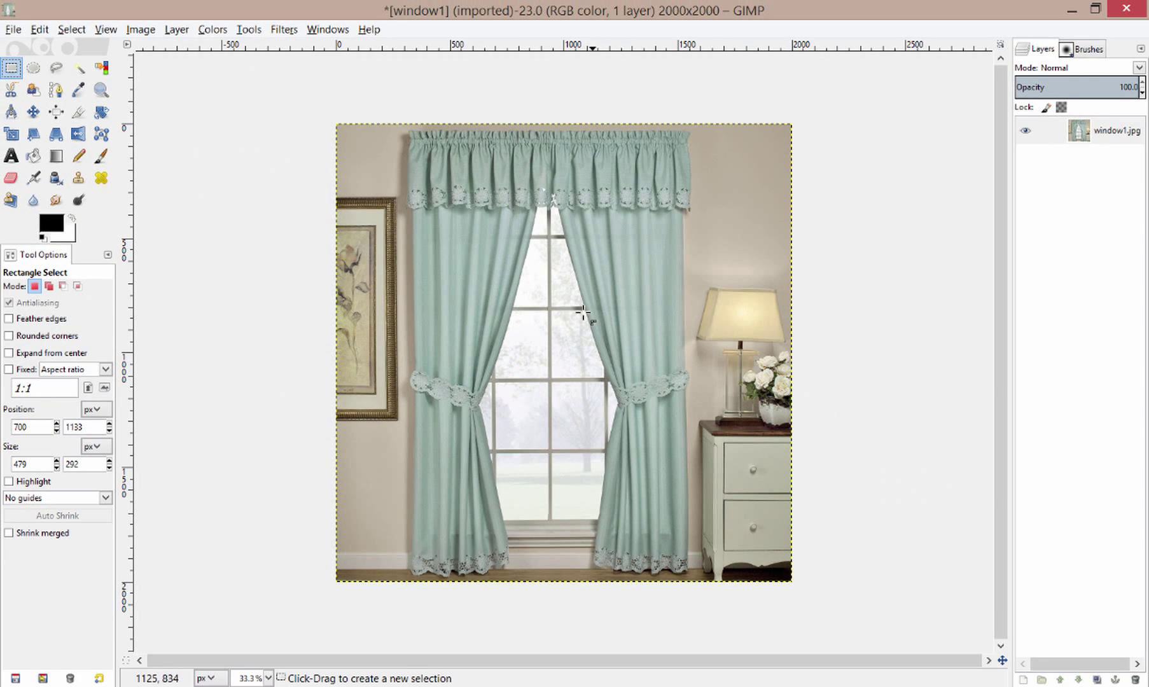
- Try to outline the middle window pane just left of the central vertical bar with Rectangle Select
scroll(557, 349, up, 2)
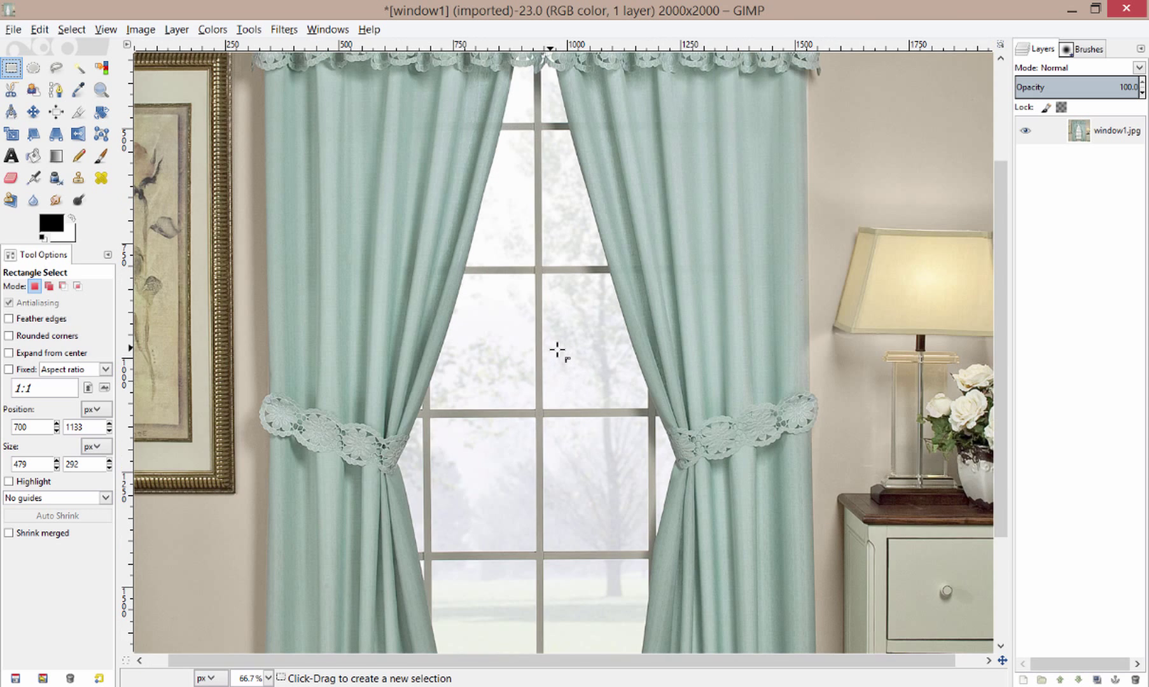
scroll(557, 350, up, 1)
drag(528, 420, 565, 202)
scroll(577, 348, down, 3)
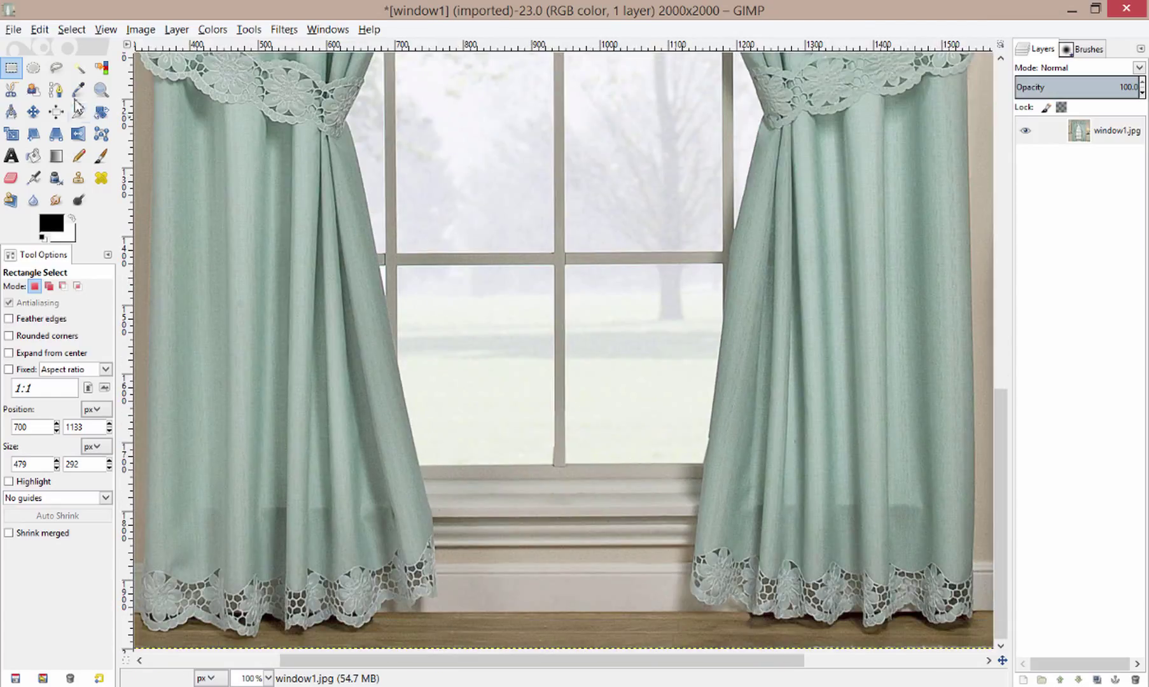
click(58, 68)
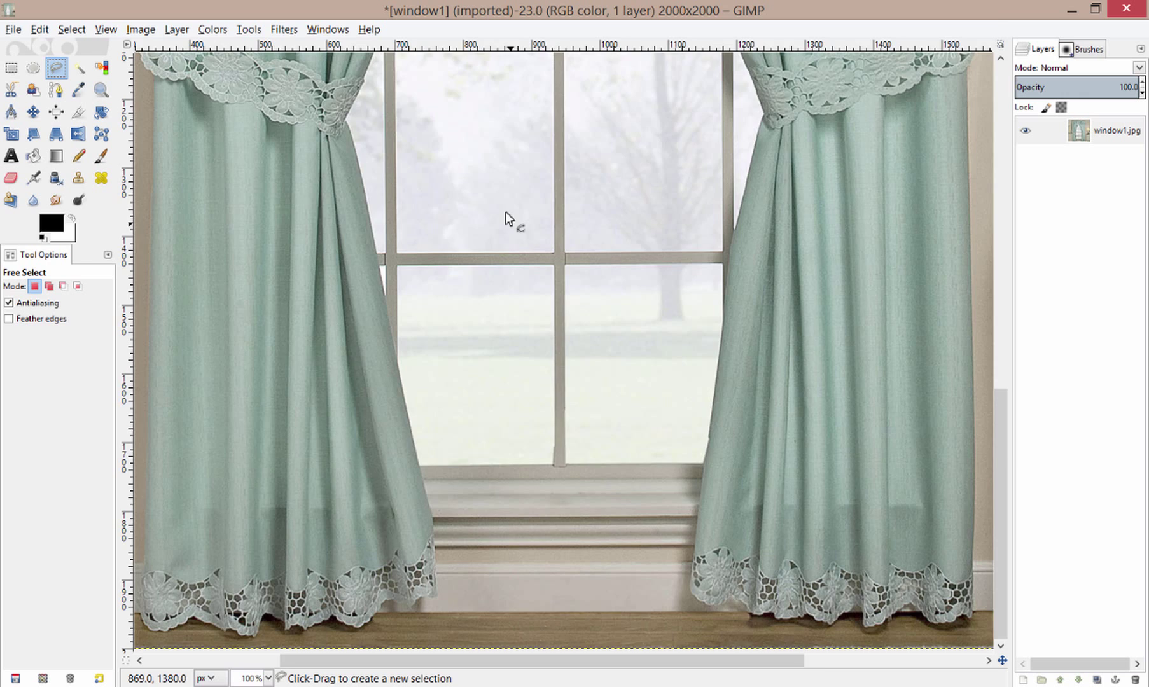
scroll(506, 219, up, 6)
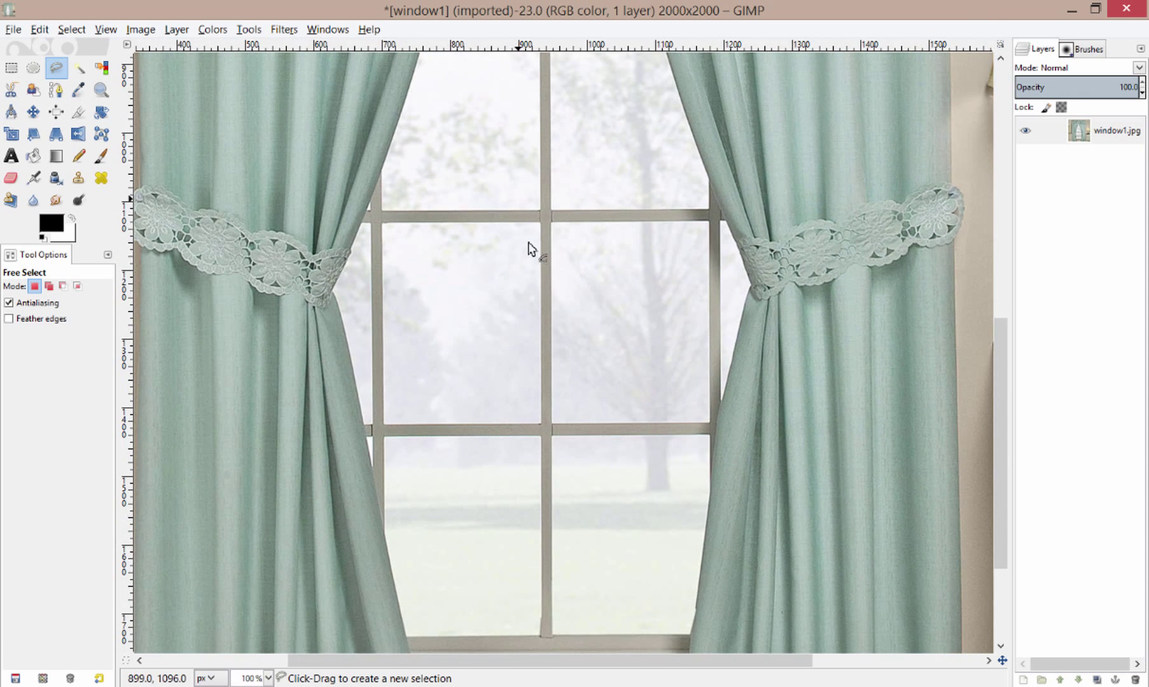
click(11, 67)
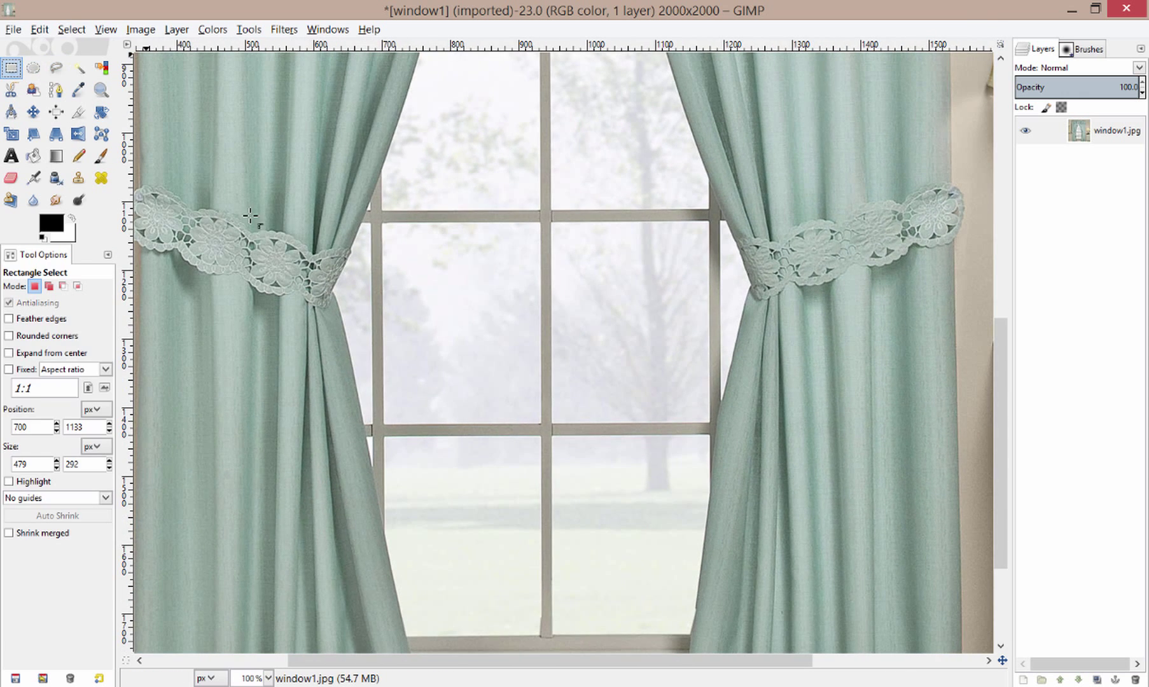
drag(384, 224, 538, 418)
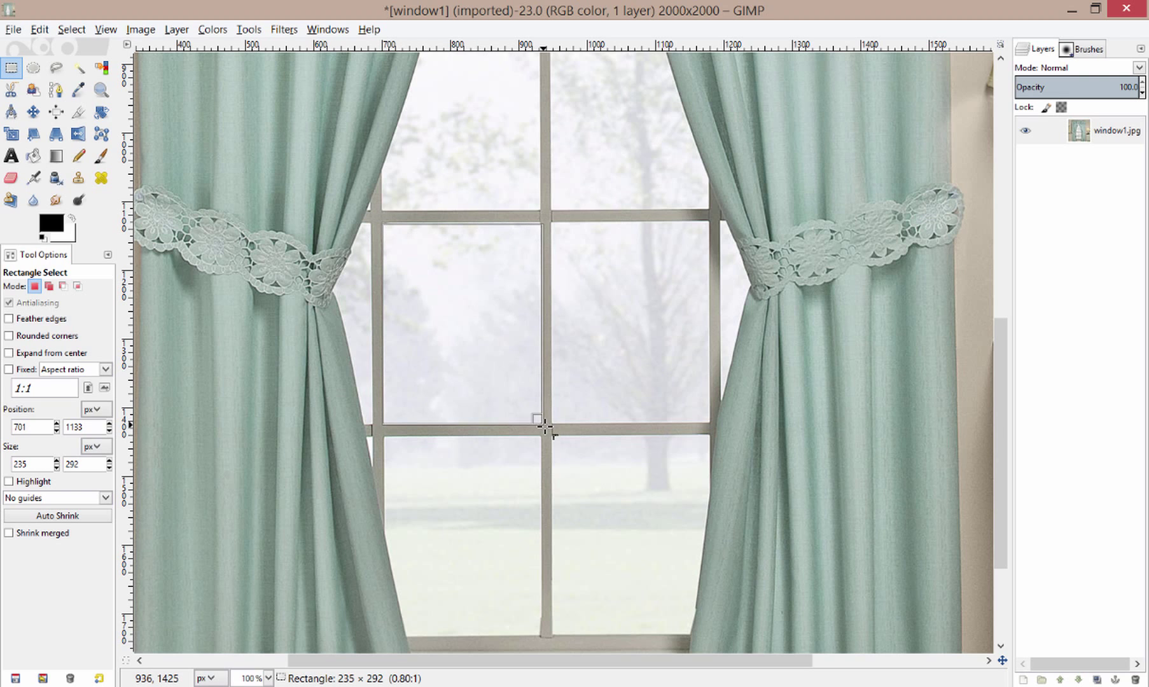
drag(554, 226, 711, 424)
click(495, 195)
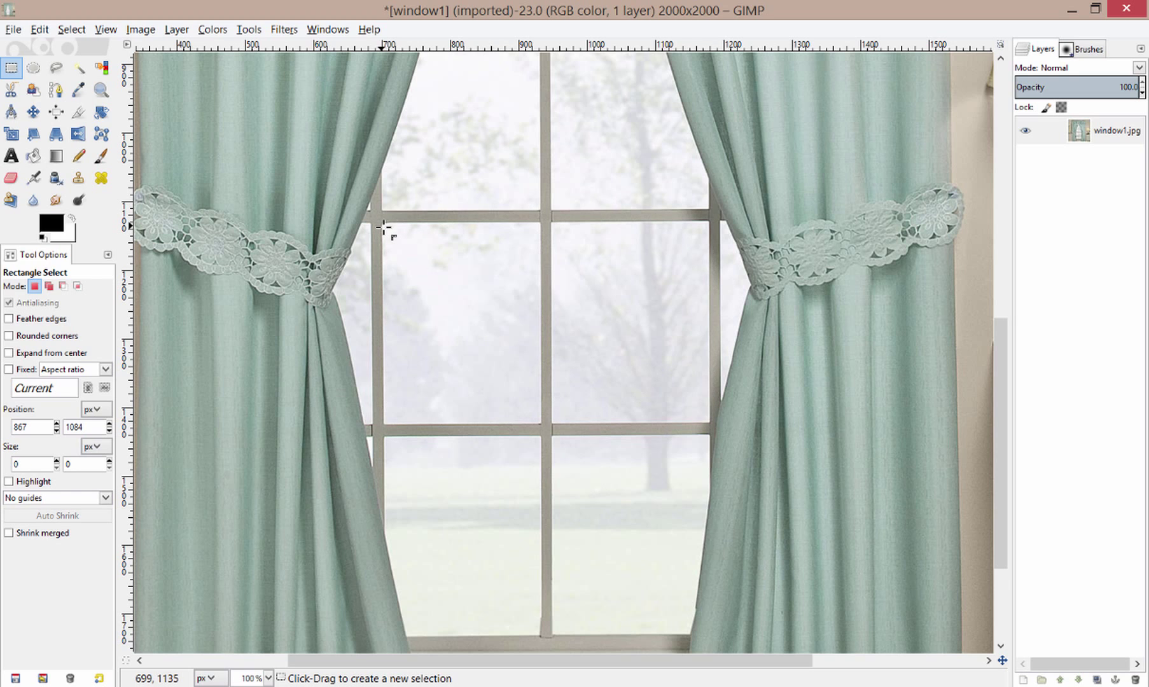
drag(384, 225, 549, 430)
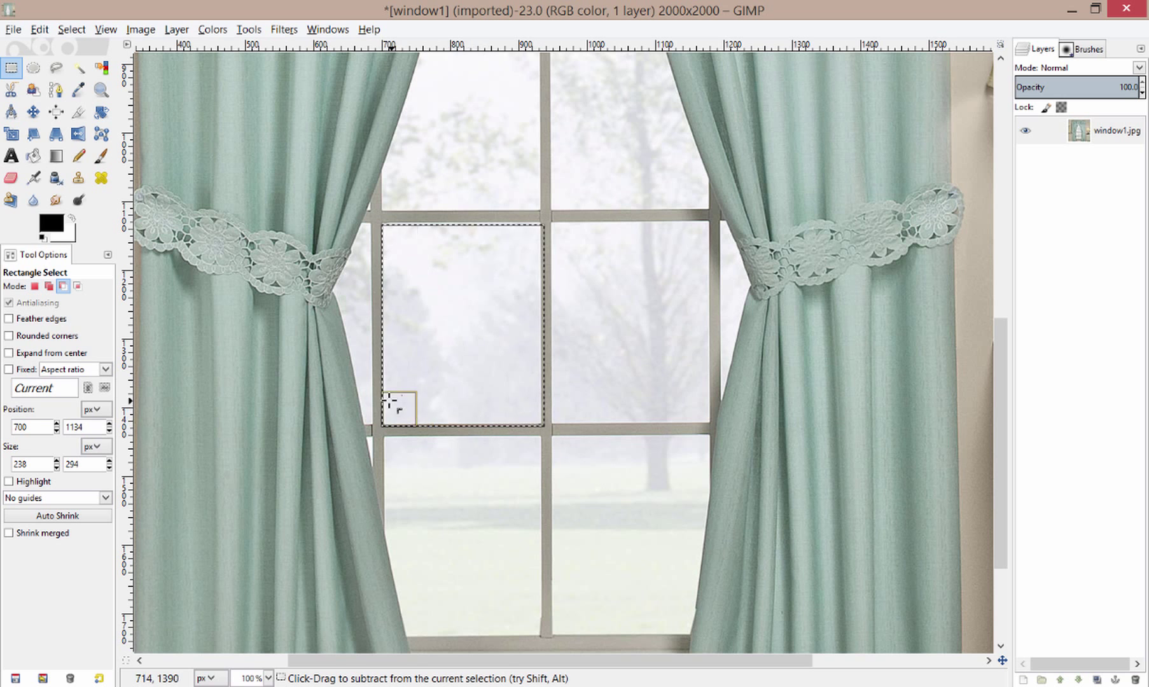
ctrl+scroll(391, 403, up, 6)
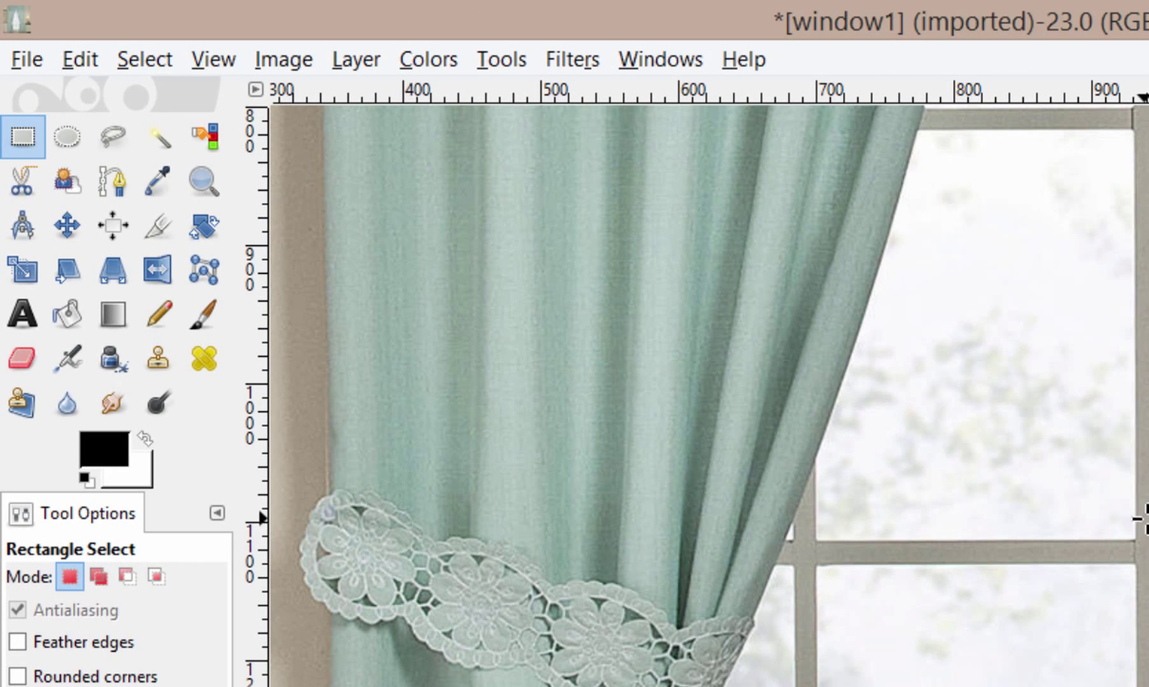
- Switch to the Free Select tool and enable feathered edges with a radius of 2.0
click(120, 146)
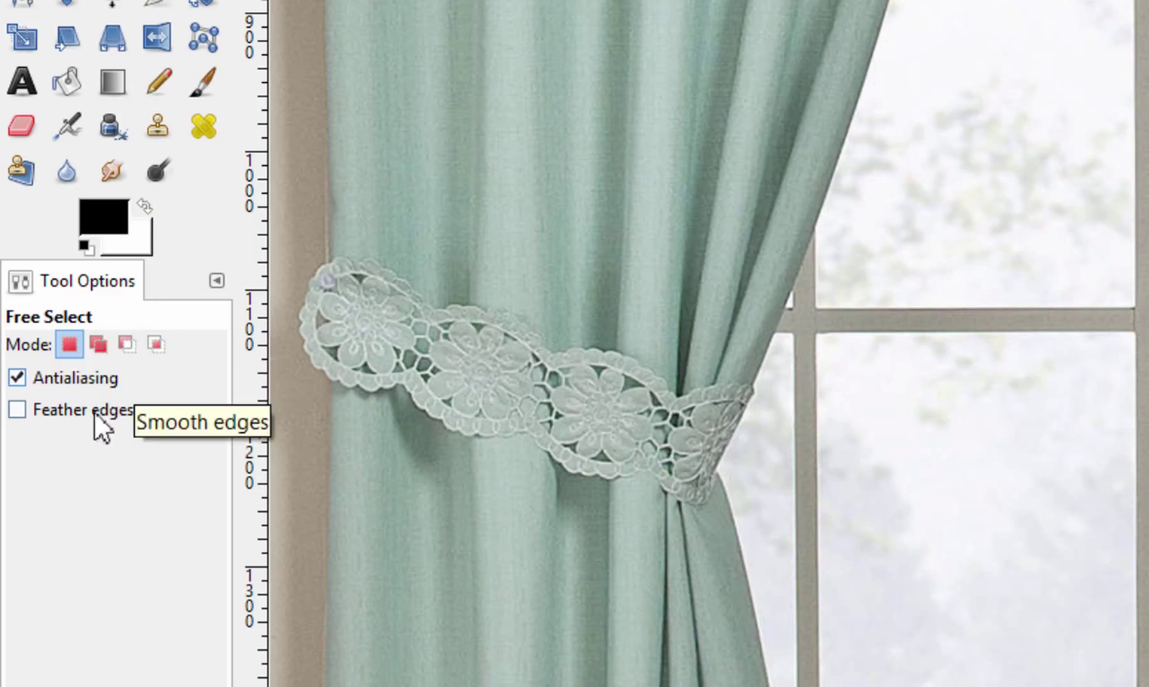
click(18, 411)
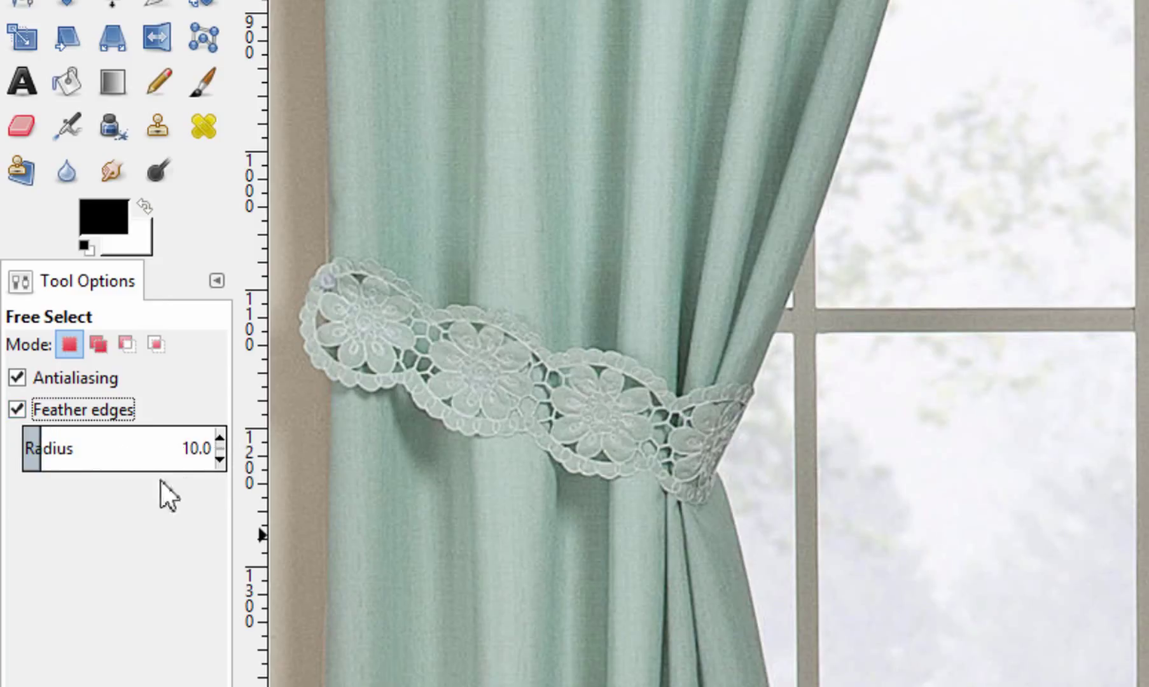
click(18, 409)
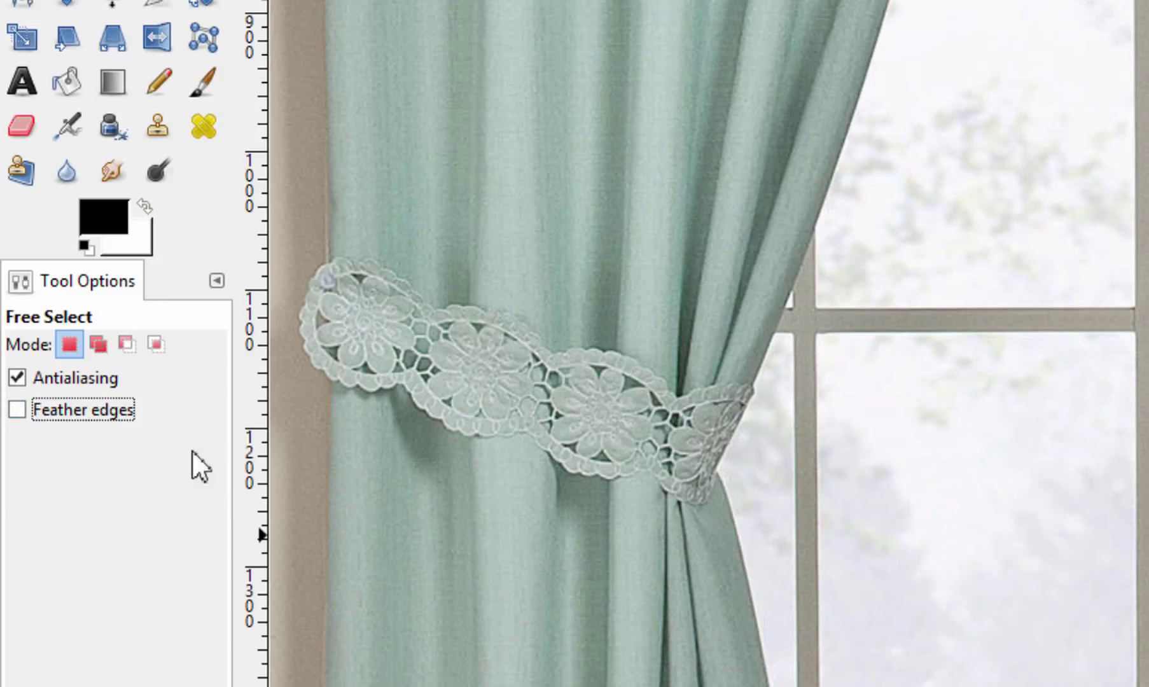
click(19, 408)
click(220, 459)
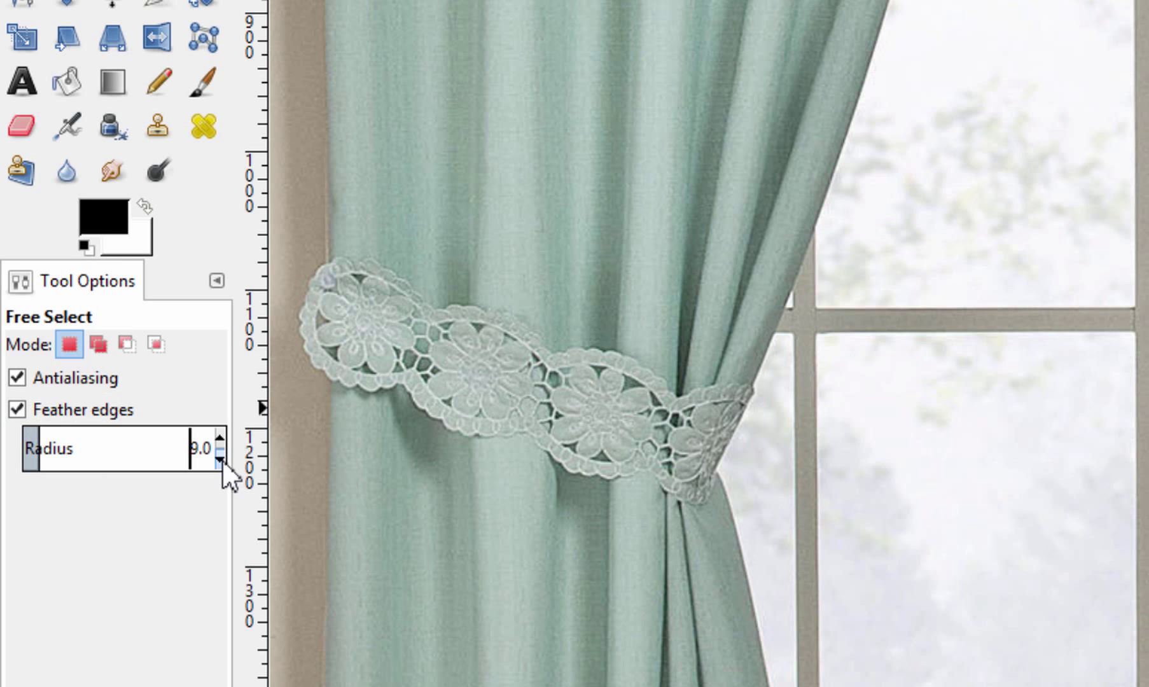
click(220, 459)
click(220, 459)
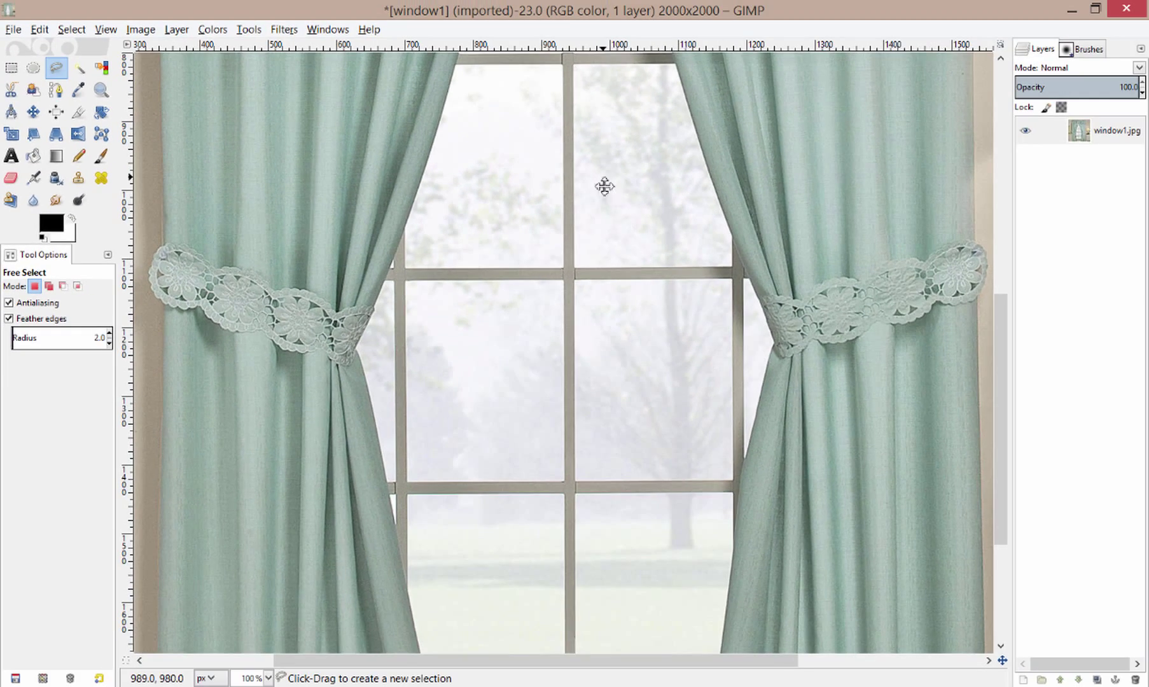
- Start a polygonal outline around the middle pane left of the central bar, placing points at its upper-left, upper-right and lower-right corners
drag(604, 184, 622, 381)
drag(609, 136, 615, 45)
drag(568, 273, 580, 84)
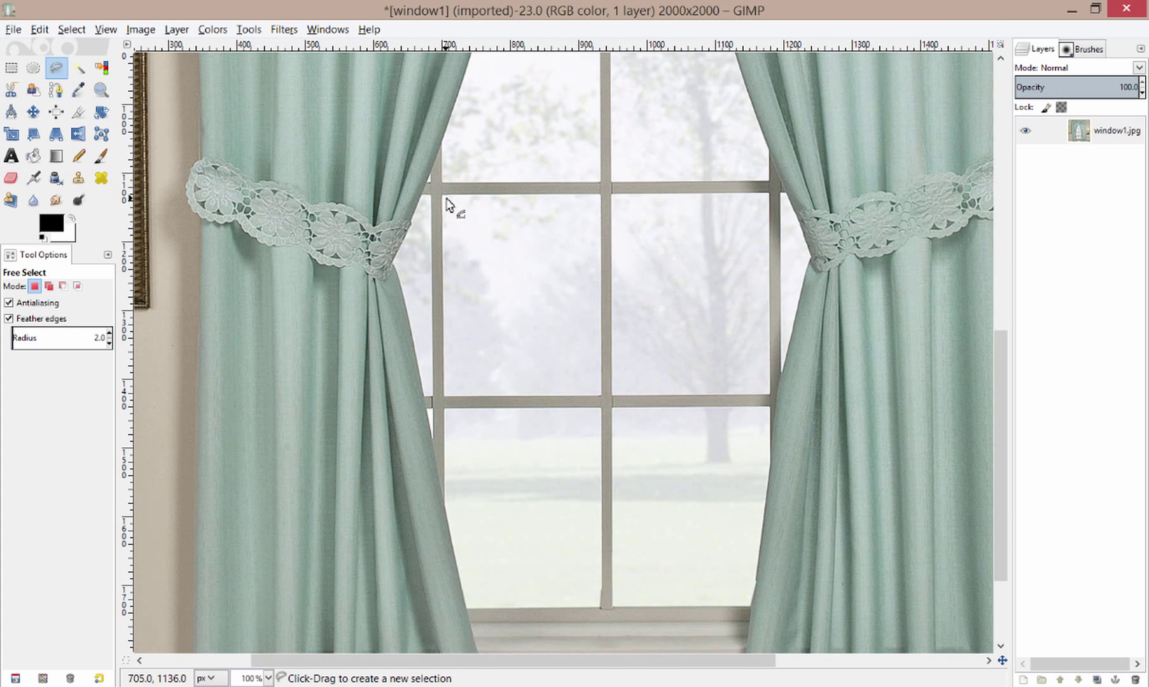
scroll(447, 200, up, 1)
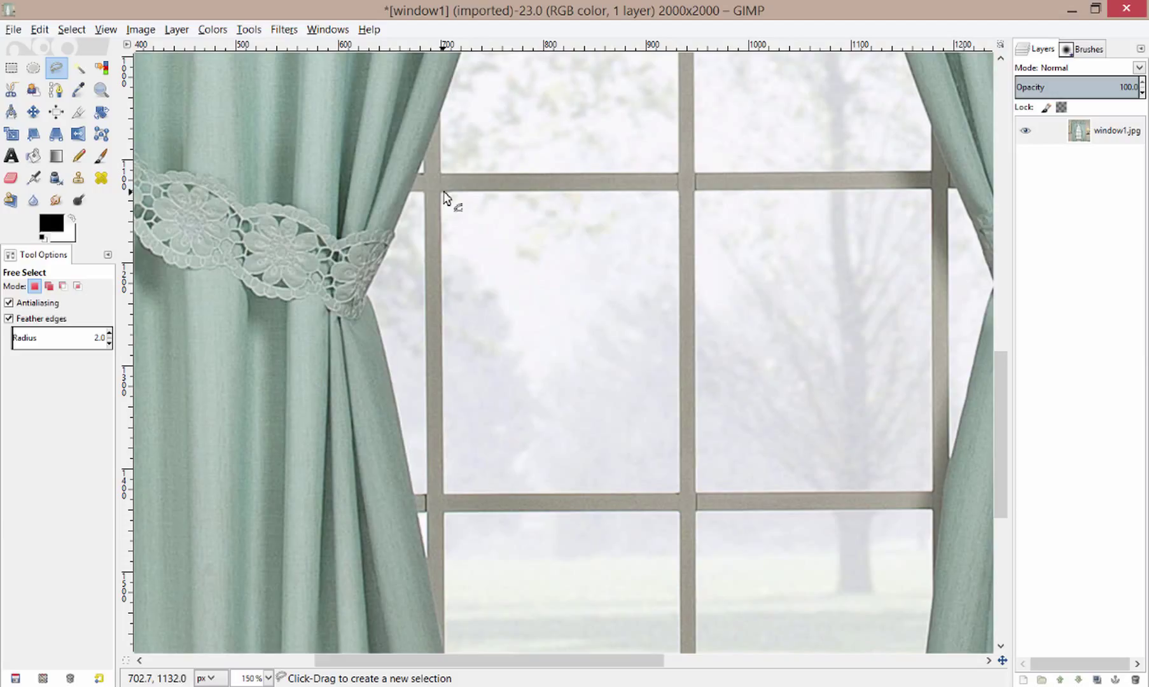
click(442, 192)
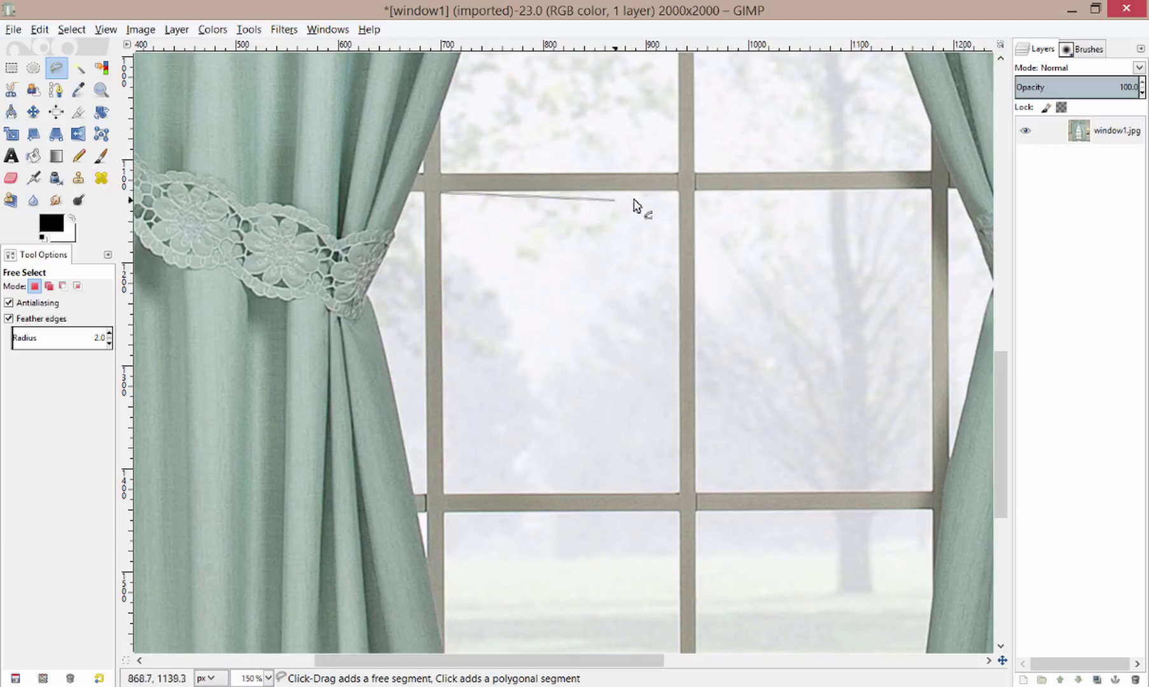
click(679, 192)
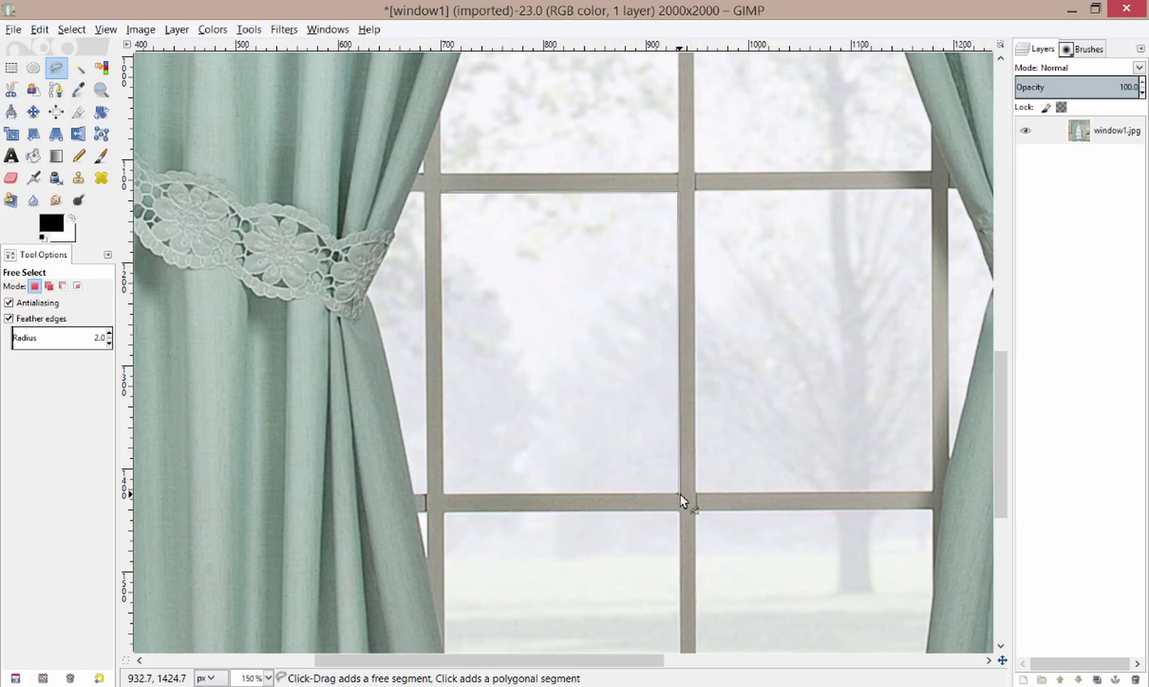
key(ctrl)
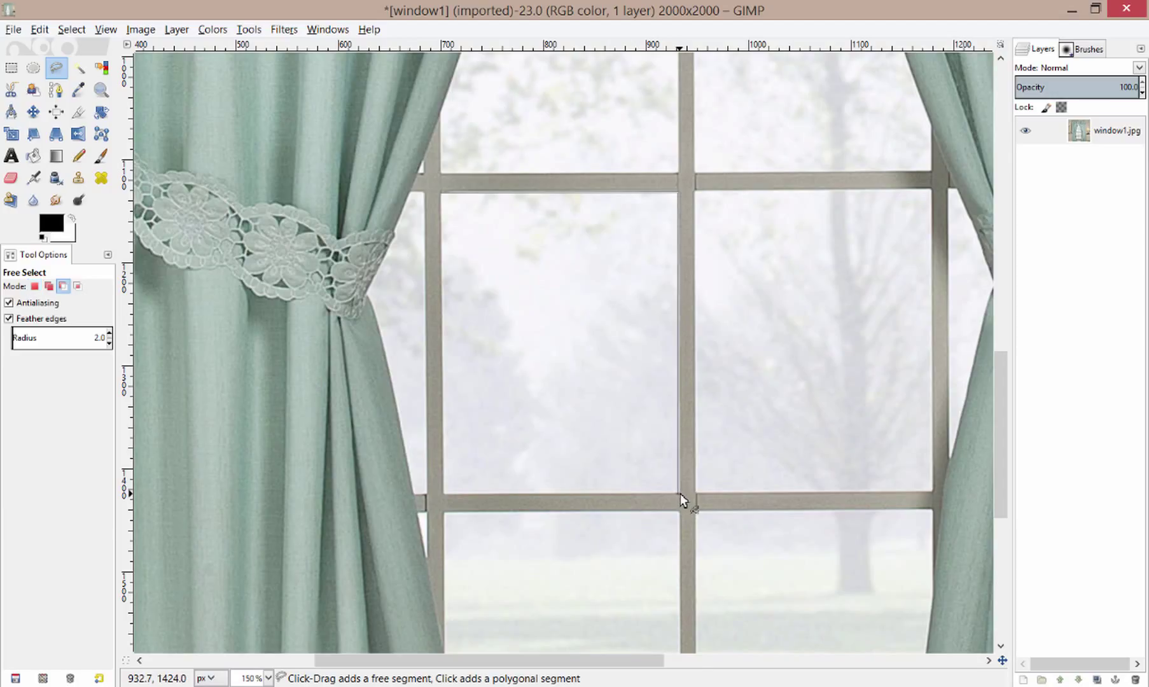
scroll(680, 493, up, 2)
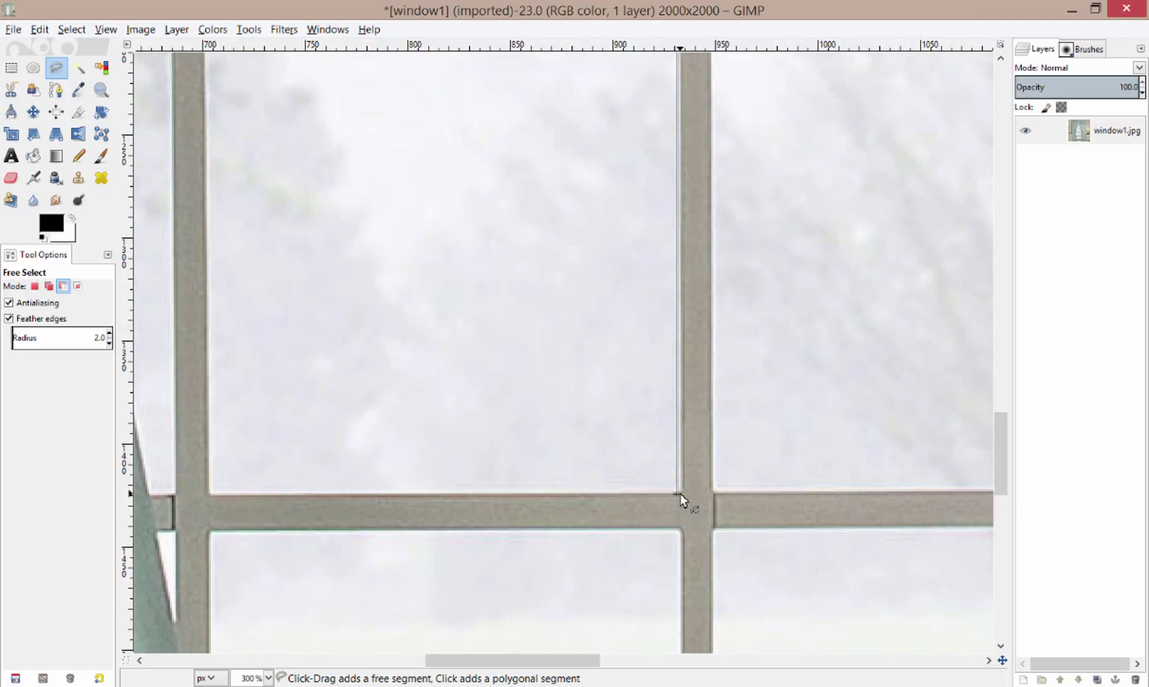
scroll(680, 492, up, 1)
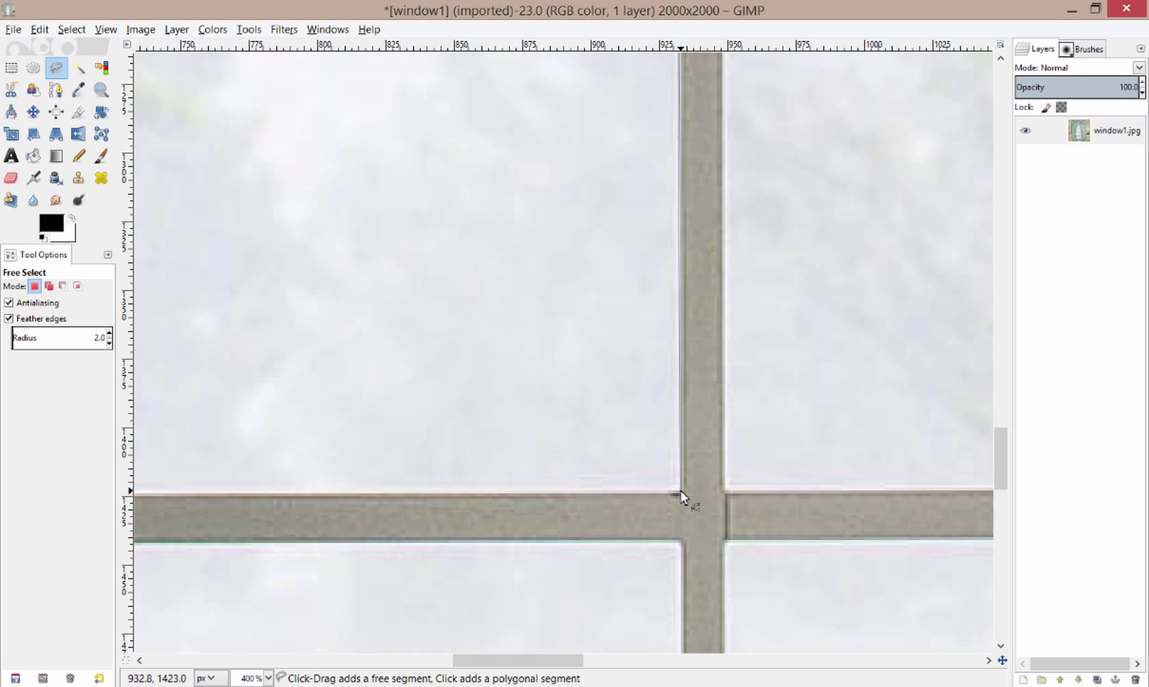
click(680, 490)
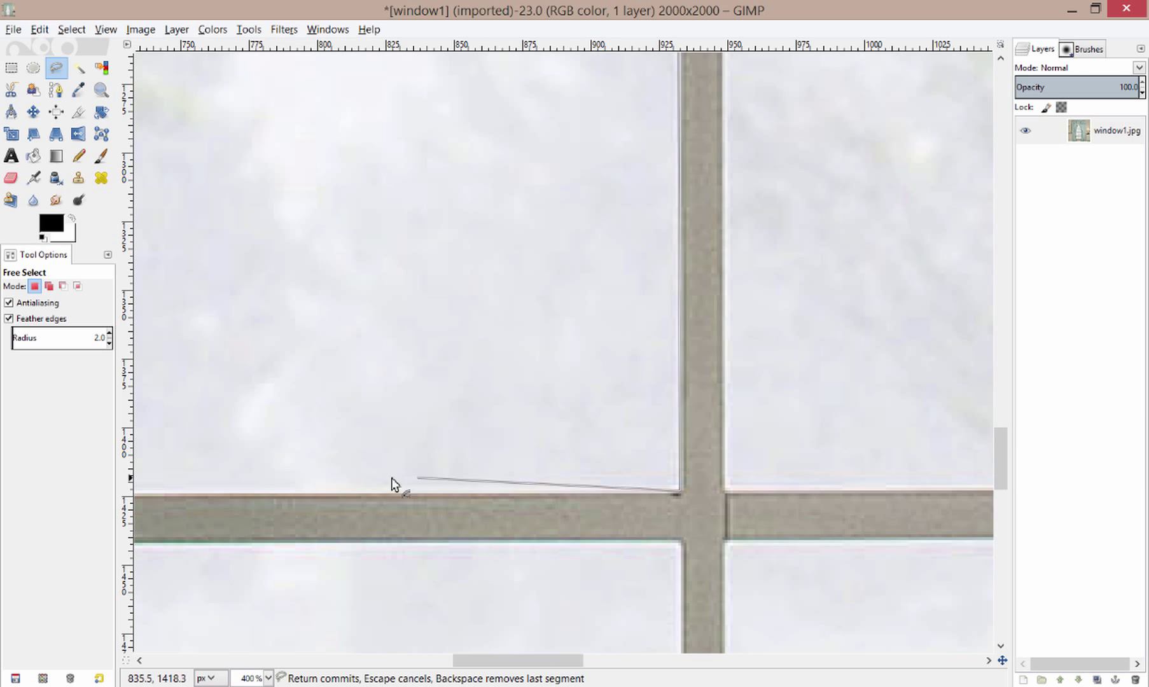
- Add the pane's lower-left corner to the outline and close the selection at its starting point
mouse_move(196, 484)
mouse_down()
mouse_move(297, 487)
mouse_move(558, 457)
mouse_up()
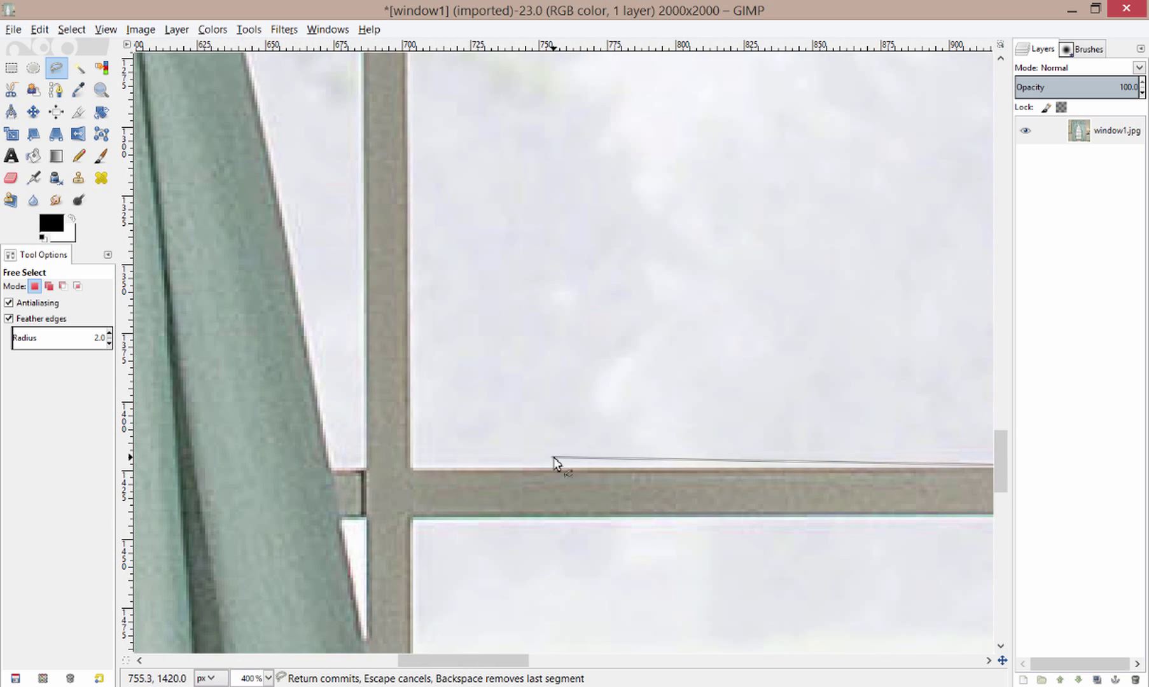
click(412, 468)
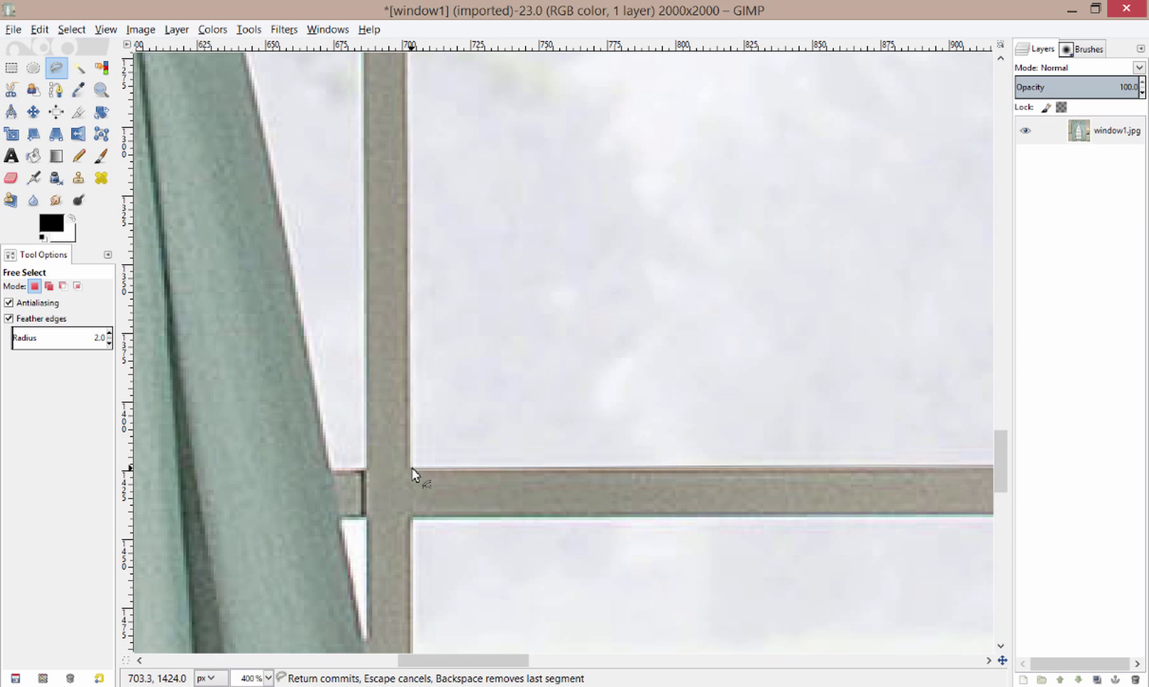
scroll(418, 287, up, 10)
scroll(402, 536, right, 3)
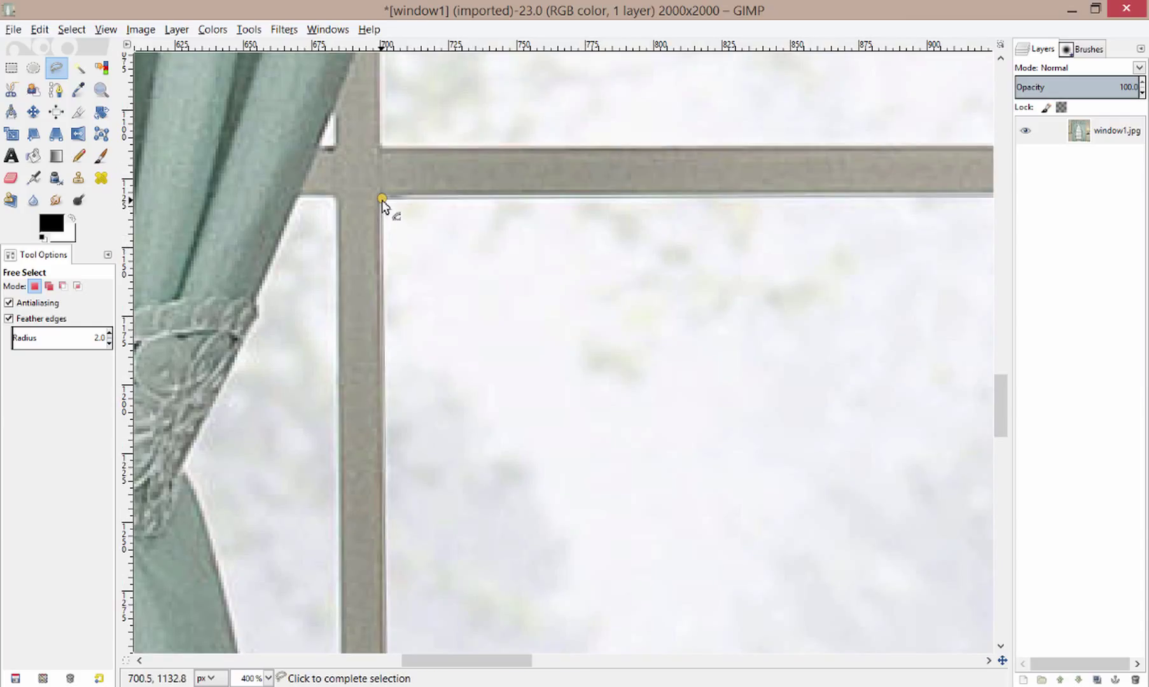
click(382, 200)
- Clear the contents of the selected window pane to transparency
key(ctrl)
scroll(652, 336, down, 2)
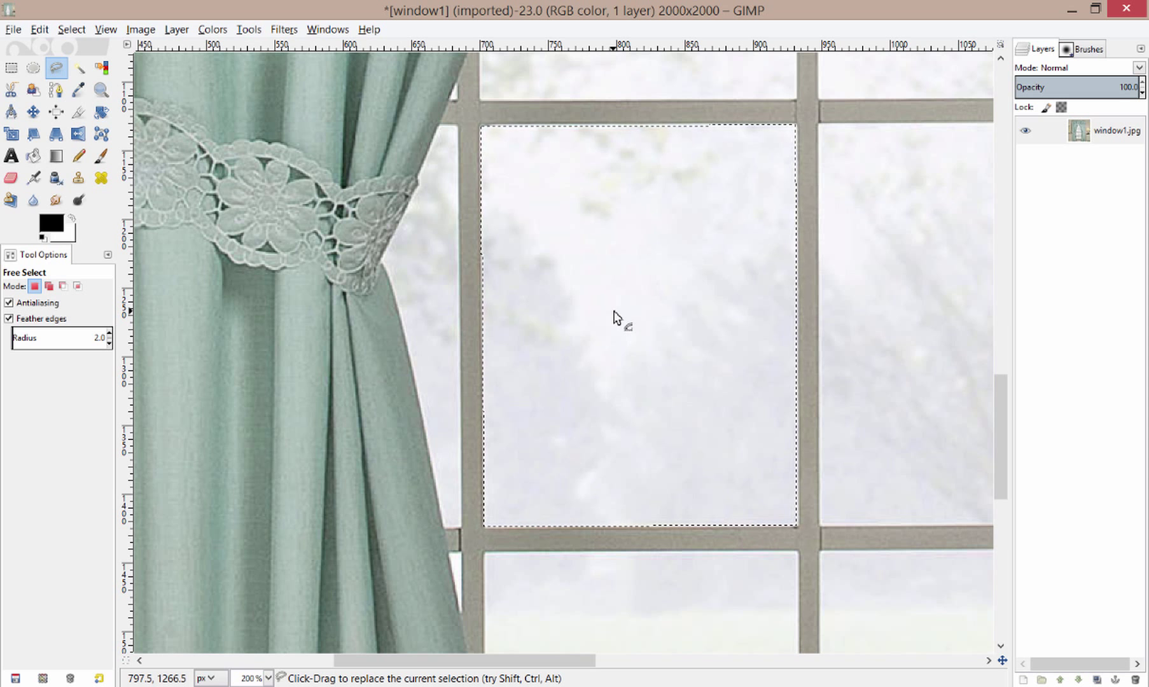
key(Delete)
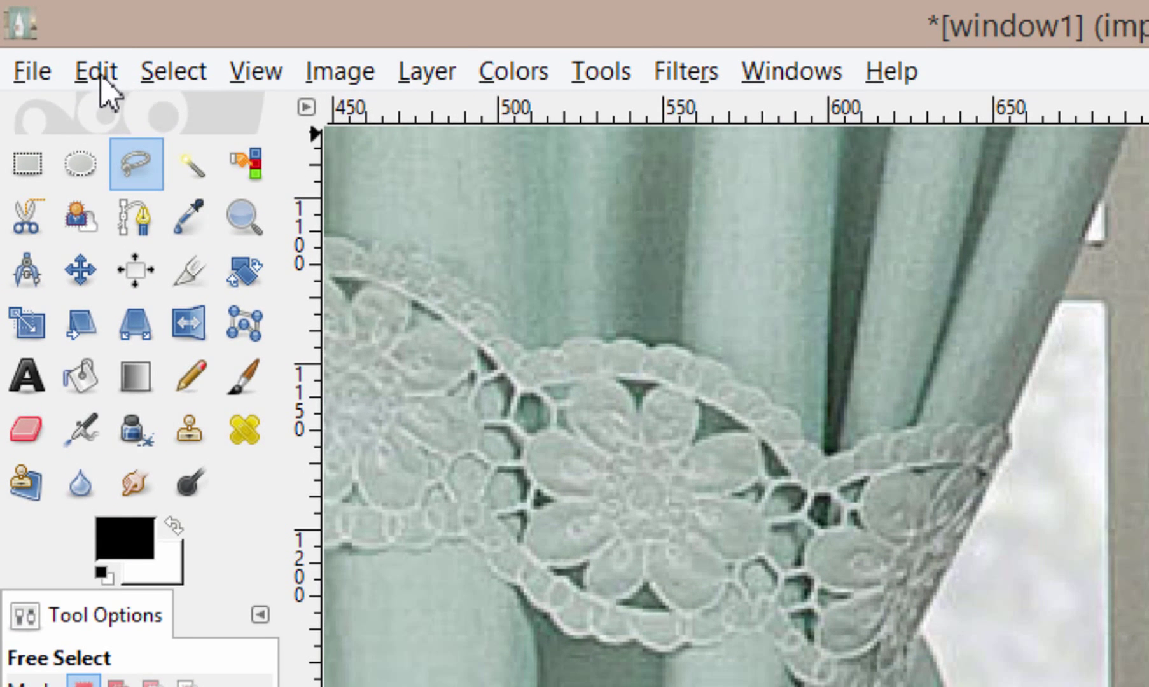
click(101, 75)
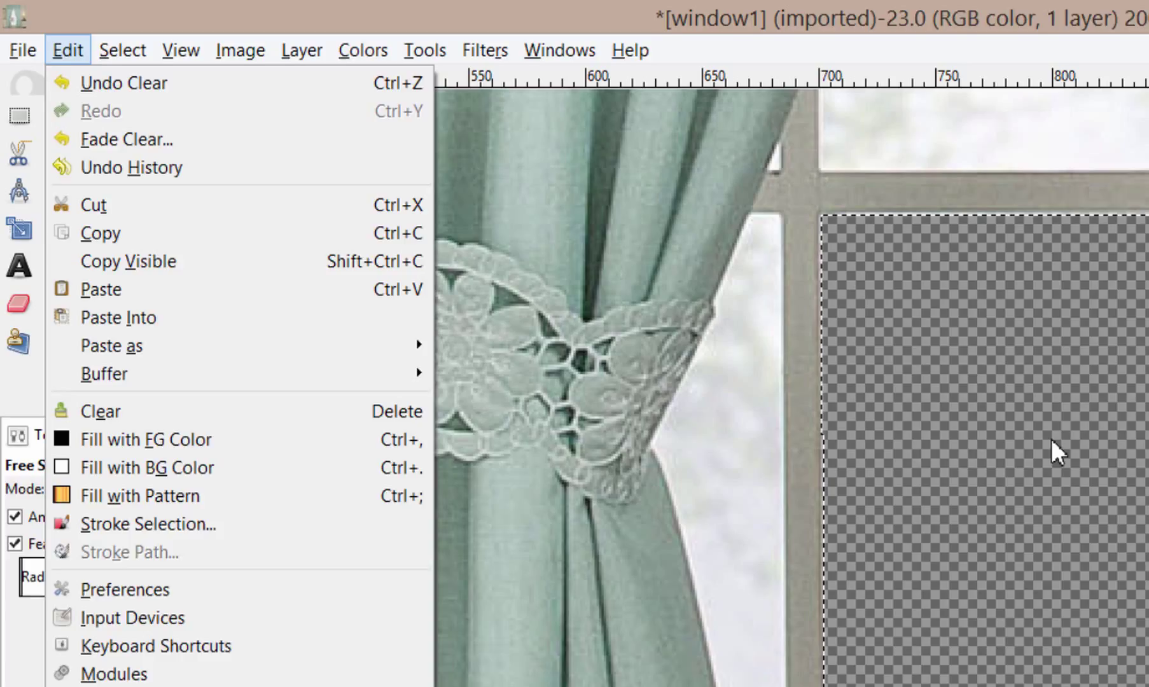
click(614, 257)
drag(665, 225, 645, 344)
drag(629, 398, 631, 313)
drag(671, 175, 657, 339)
scroll(657, 340, down, 1)
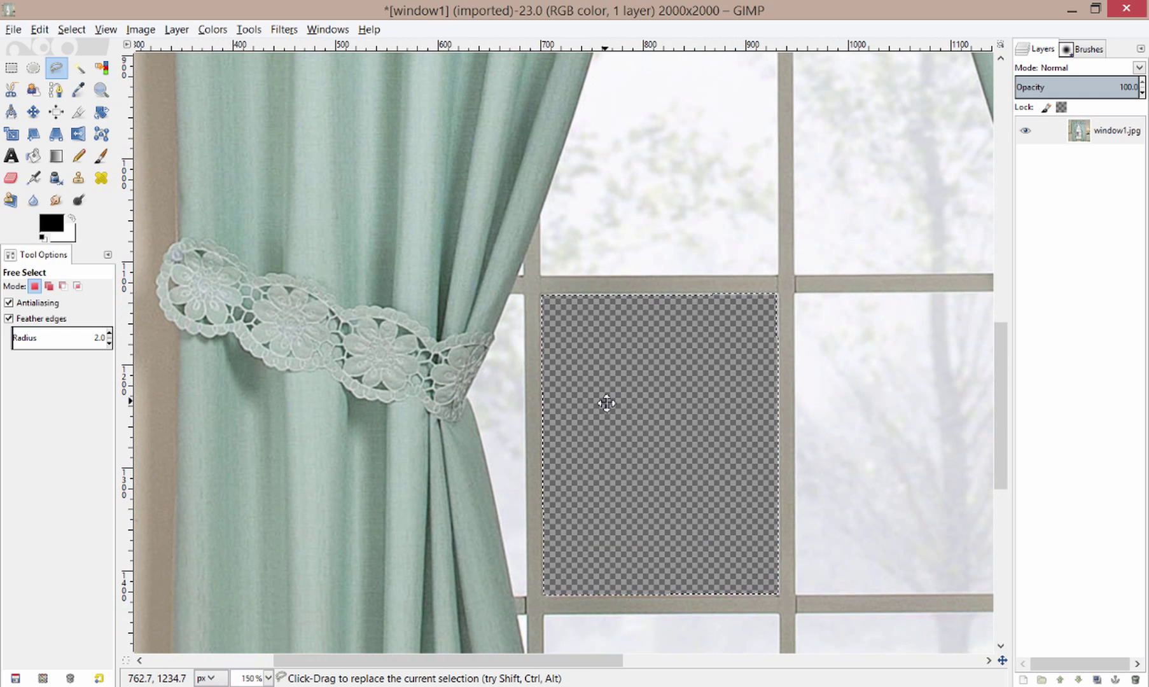
- Switch to the Move tool and try shifting the window photo layer down and to the right on the canvas
drag(569, 428, 601, 392)
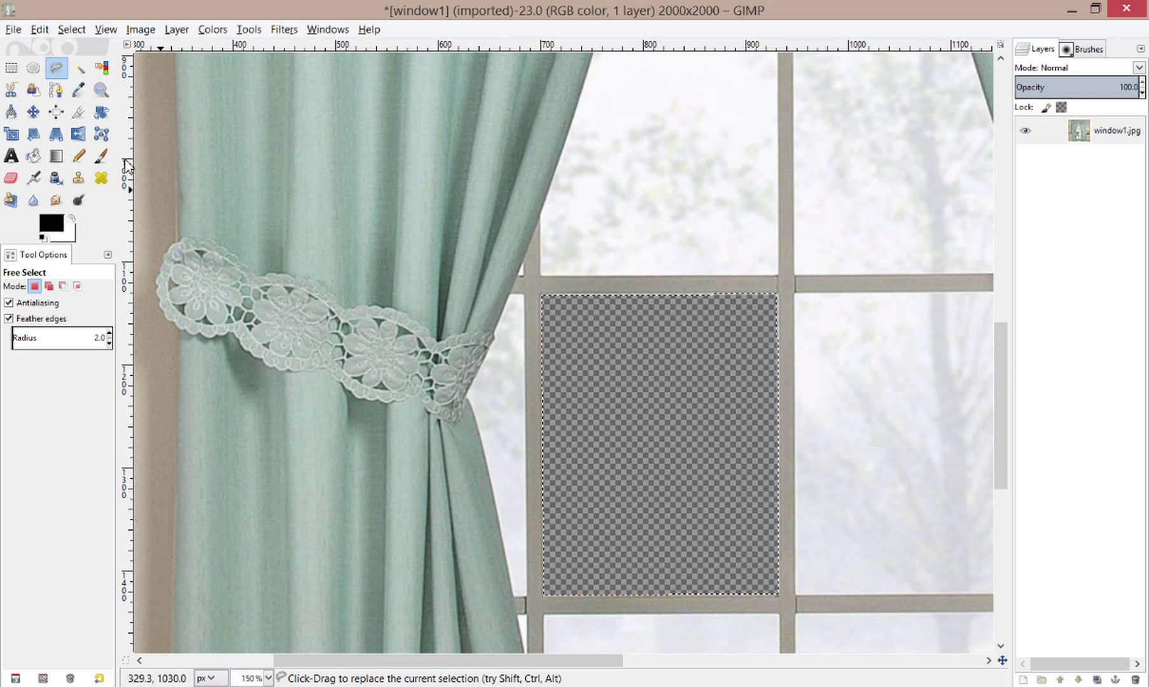
scroll(460, 339, down, 1)
scroll(427, 313, down, 1)
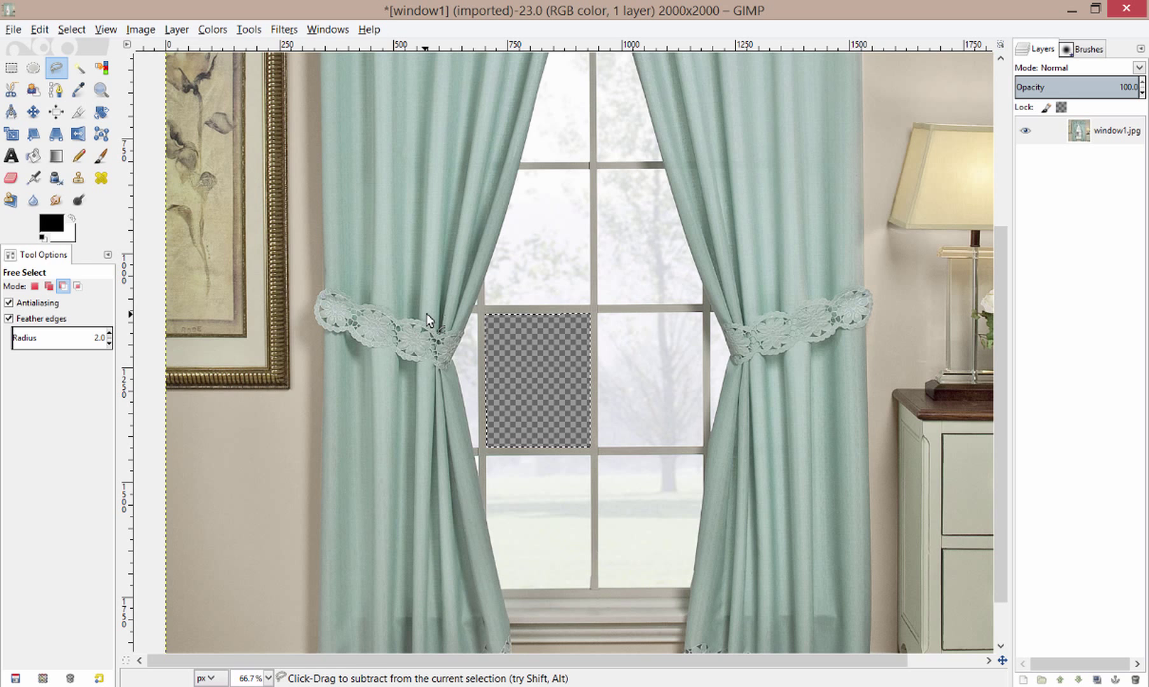
drag(418, 260, 487, 348)
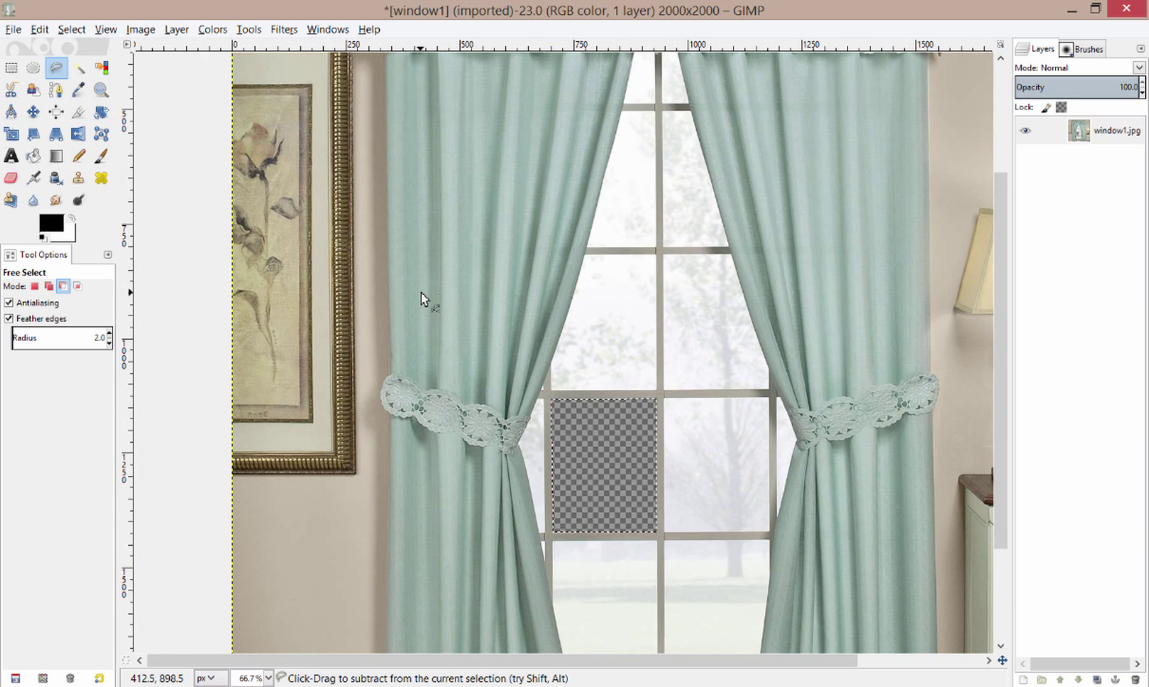
ctrl+scroll(419, 292, down, 1)
click(34, 112)
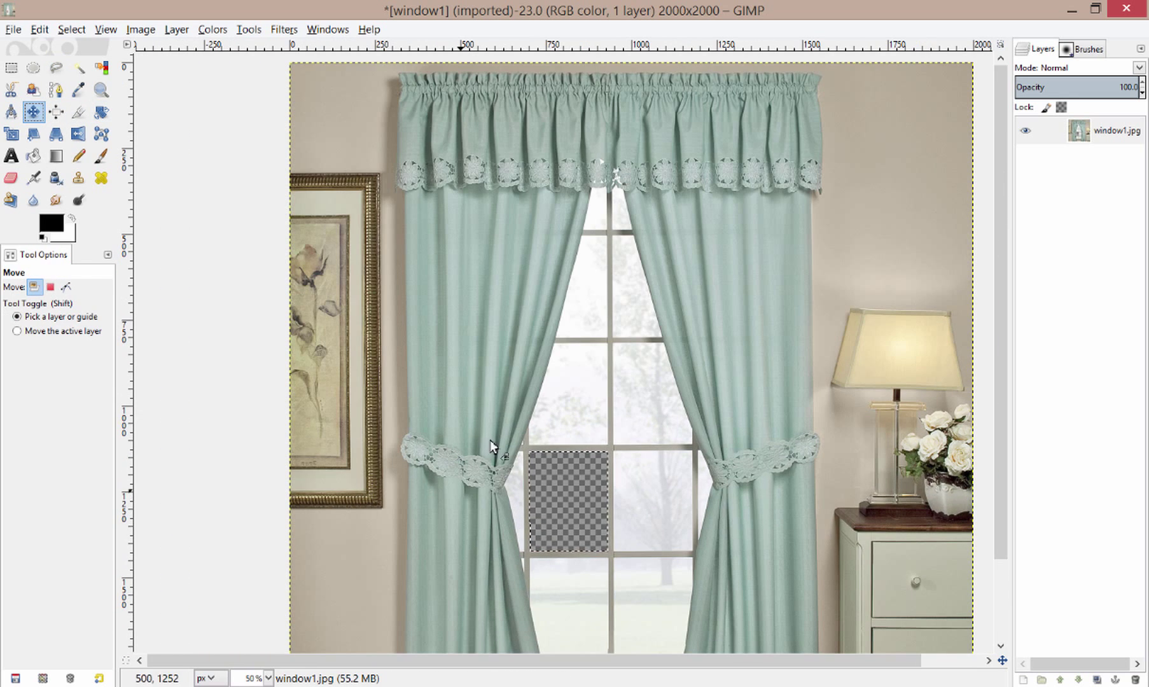
drag(648, 469, 613, 431)
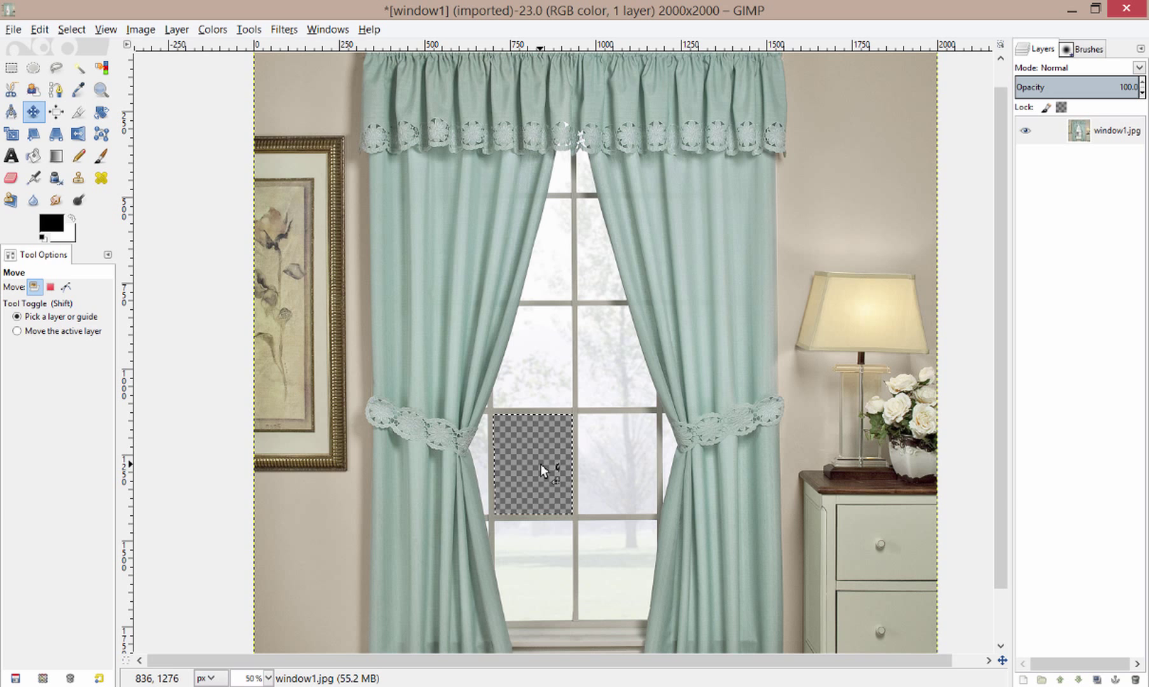
drag(401, 489, 483, 476)
drag(448, 257, 482, 369)
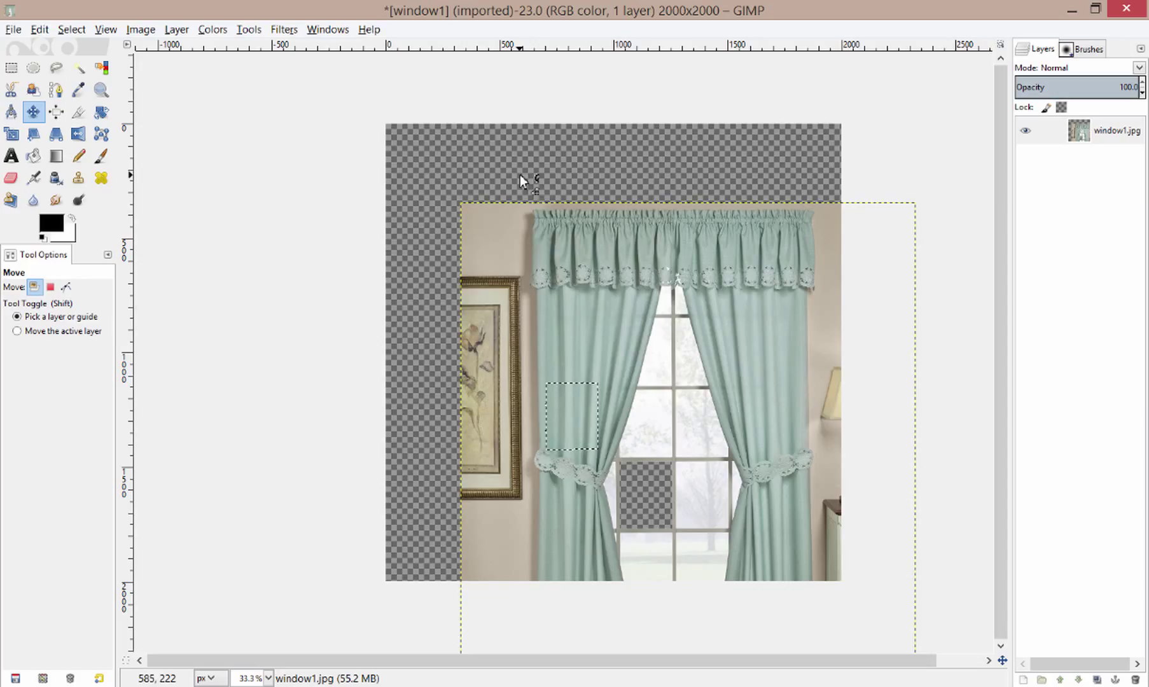
drag(632, 347, 625, 305)
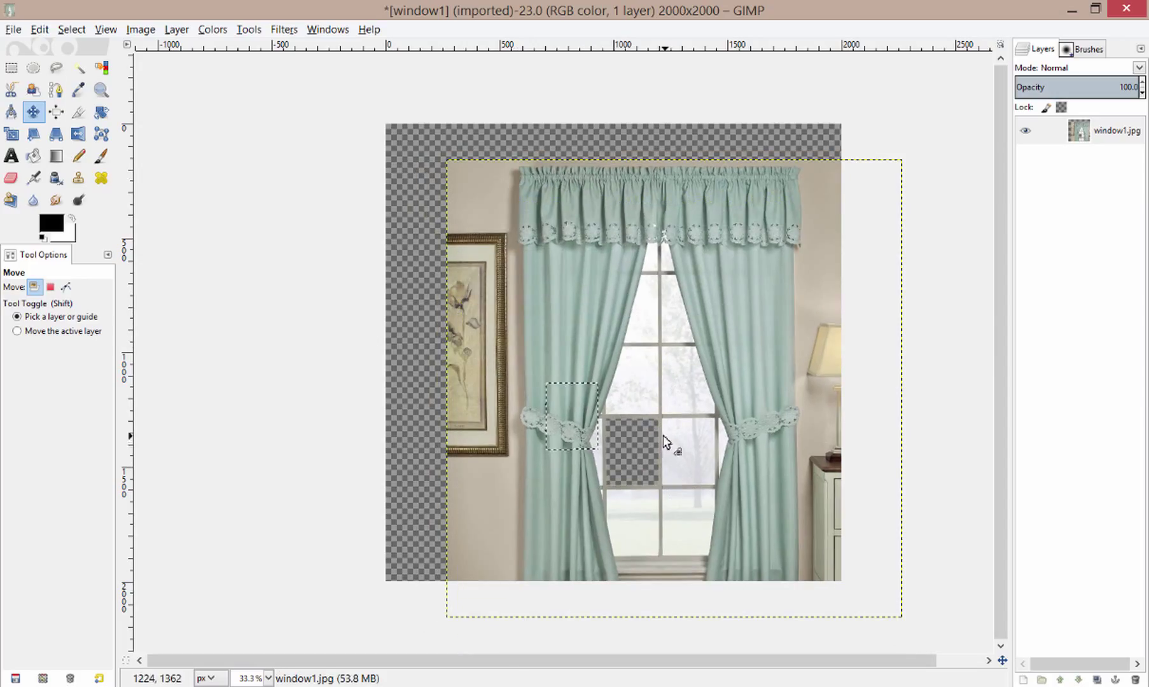
- Try moving the offset photo layer back up and to the left, nearer its original position on the canvas
scroll(655, 447, up, 1)
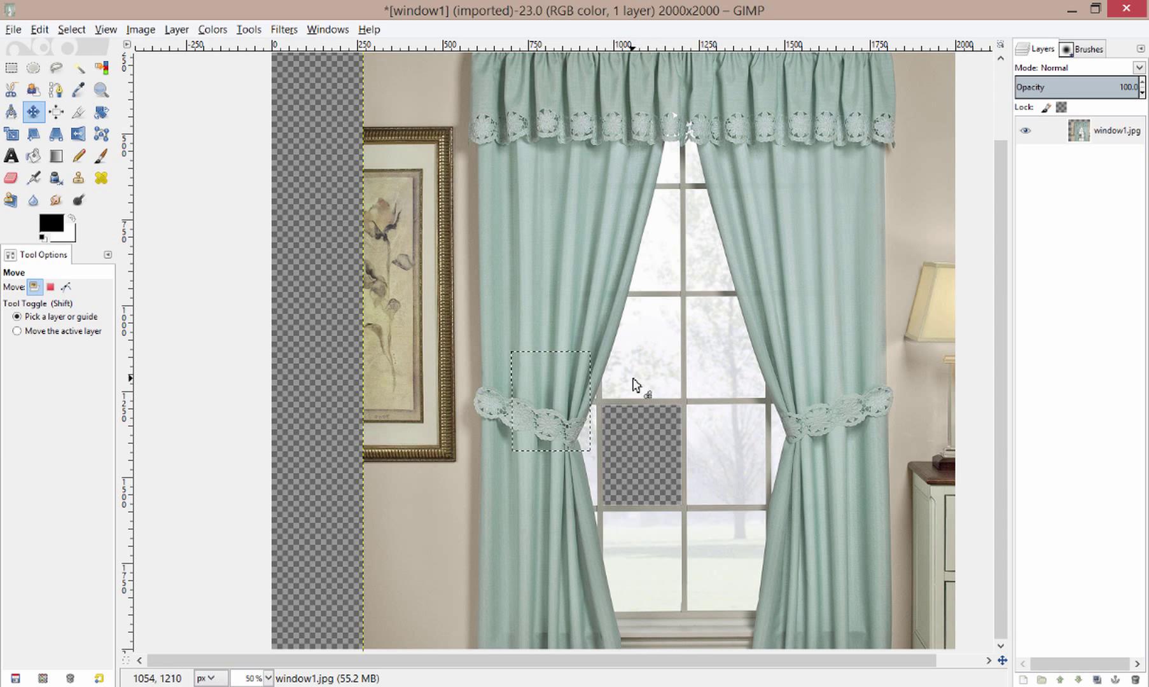
key(ctrl)
scroll(684, 353, down, 1)
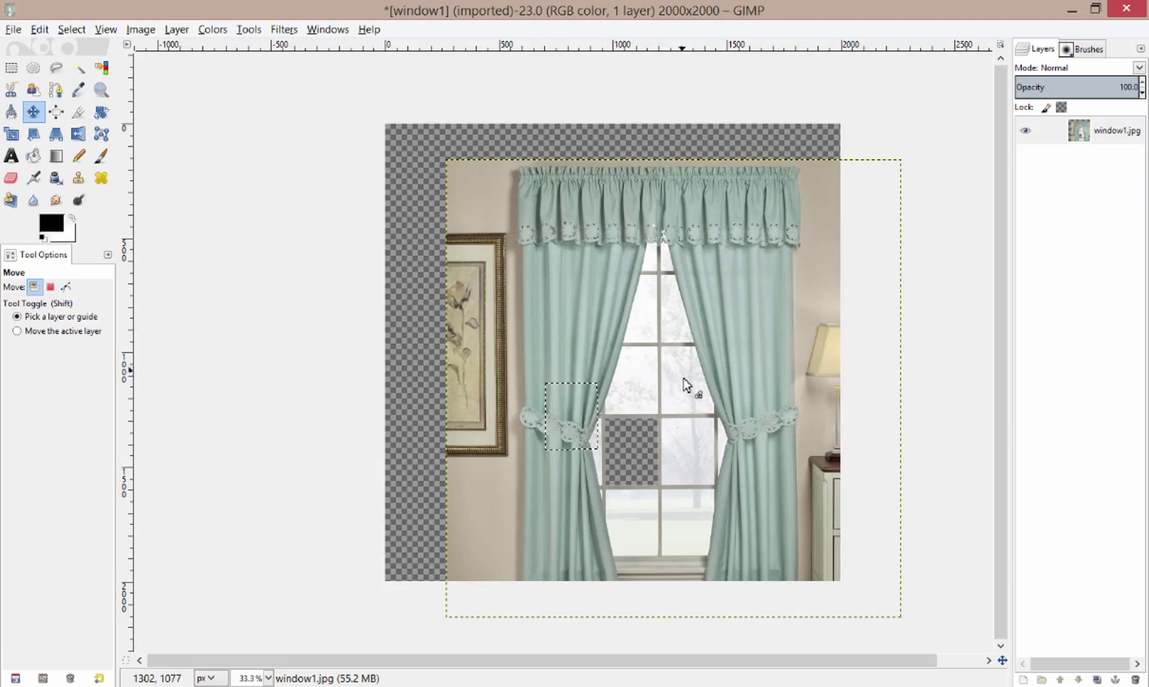
drag(665, 366, 633, 347)
key(ctrl)
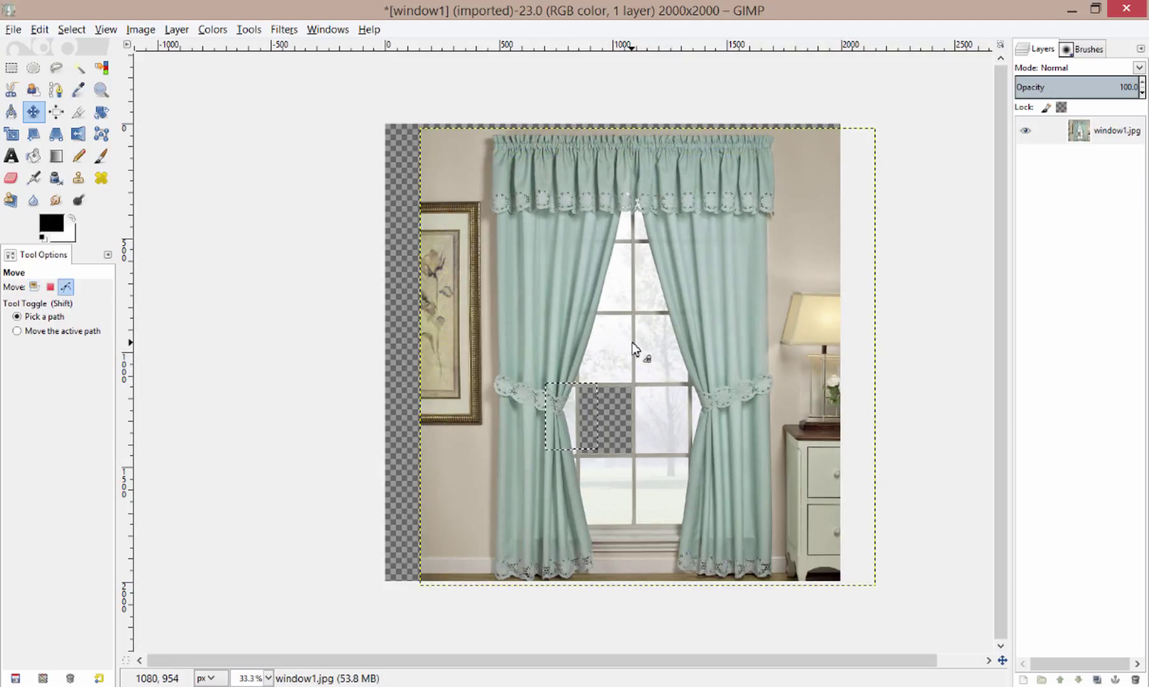
- Undo all the layer moves and the clearing of the selected window pane
key(ctrl)
key(ctrl+z)
key(ctrl+z)
key(ctrl+z)
key(ctrl+z)
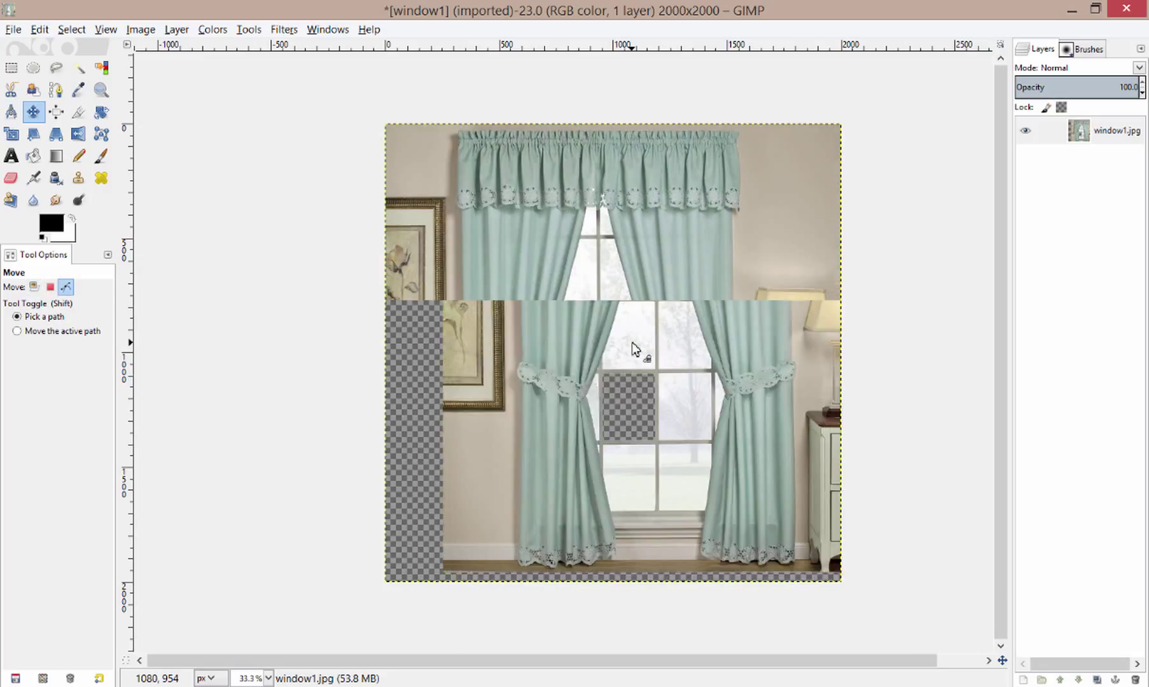
key(ctrl+z)
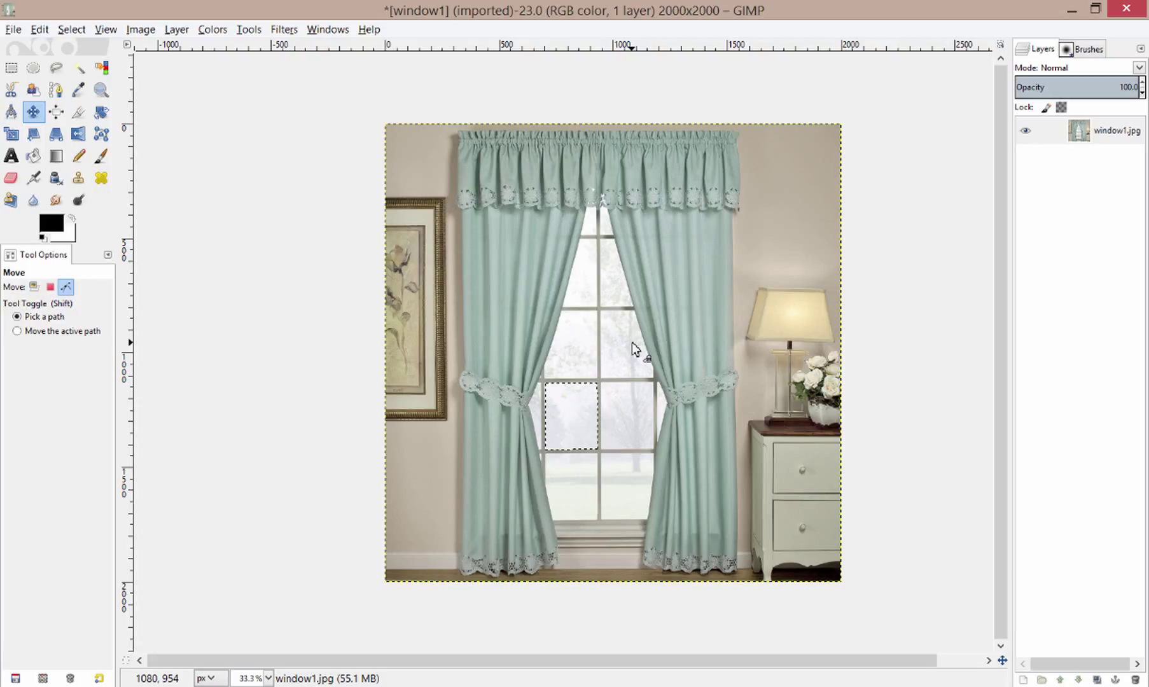
- Clear the still-selected pane left of the central bar to transparency again
key(m)
key(ctrl)
key(Delete)
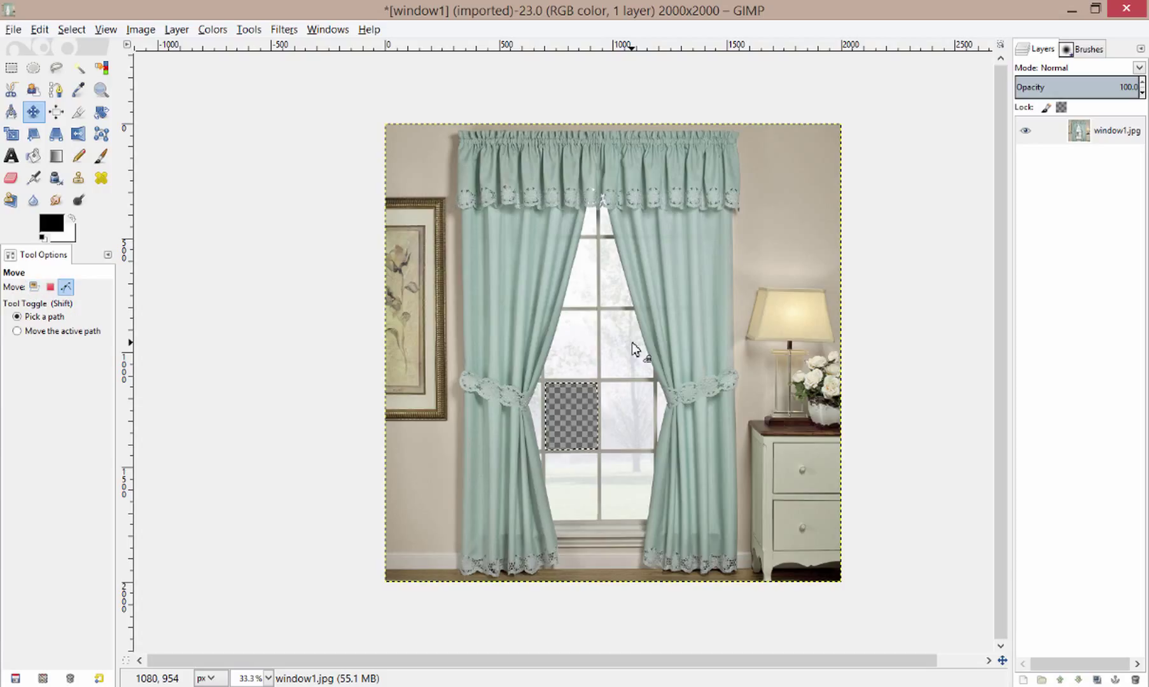
key(m)
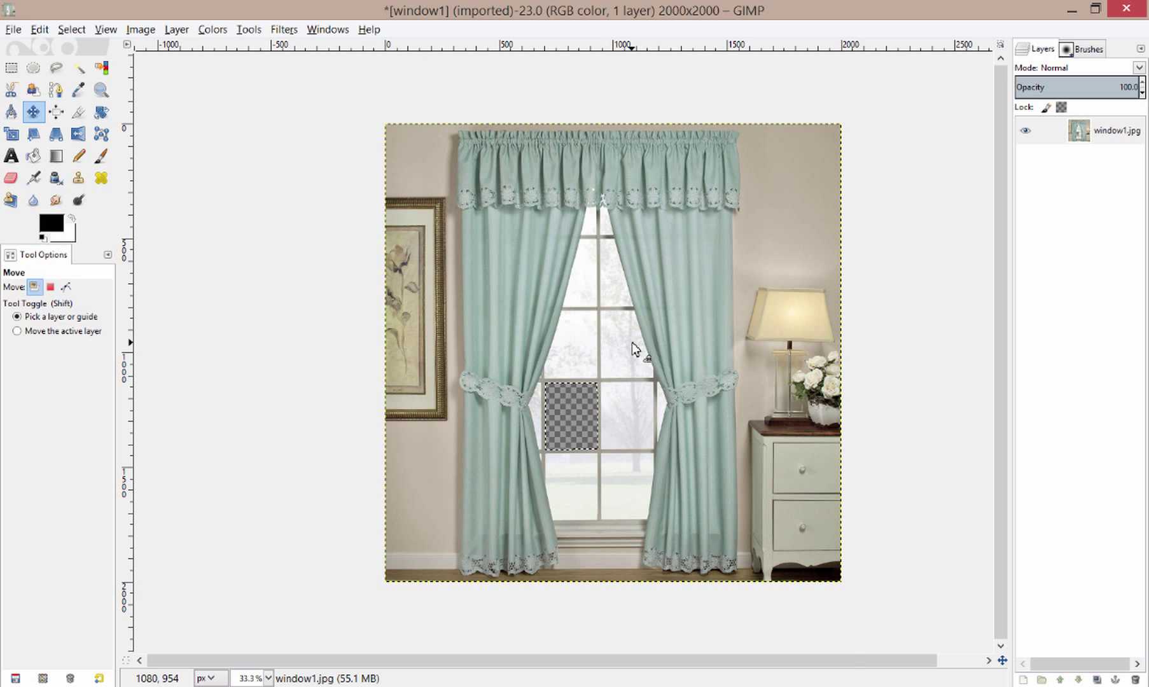
key(m)
- With Free Select, outline the narrow strip of glass between the left curtain and the window frame, following the lace tieback and curtain edge
scroll(588, 403, up, 3)
scroll(588, 403, up, 1)
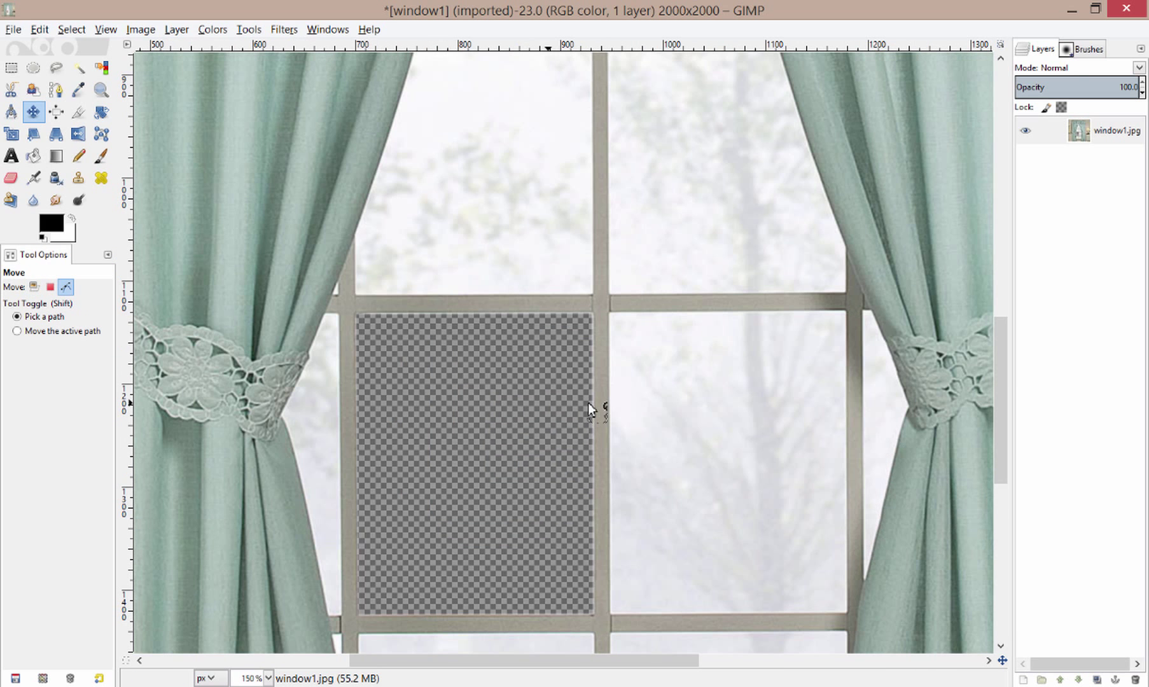
key(m)
drag(343, 369, 440, 313)
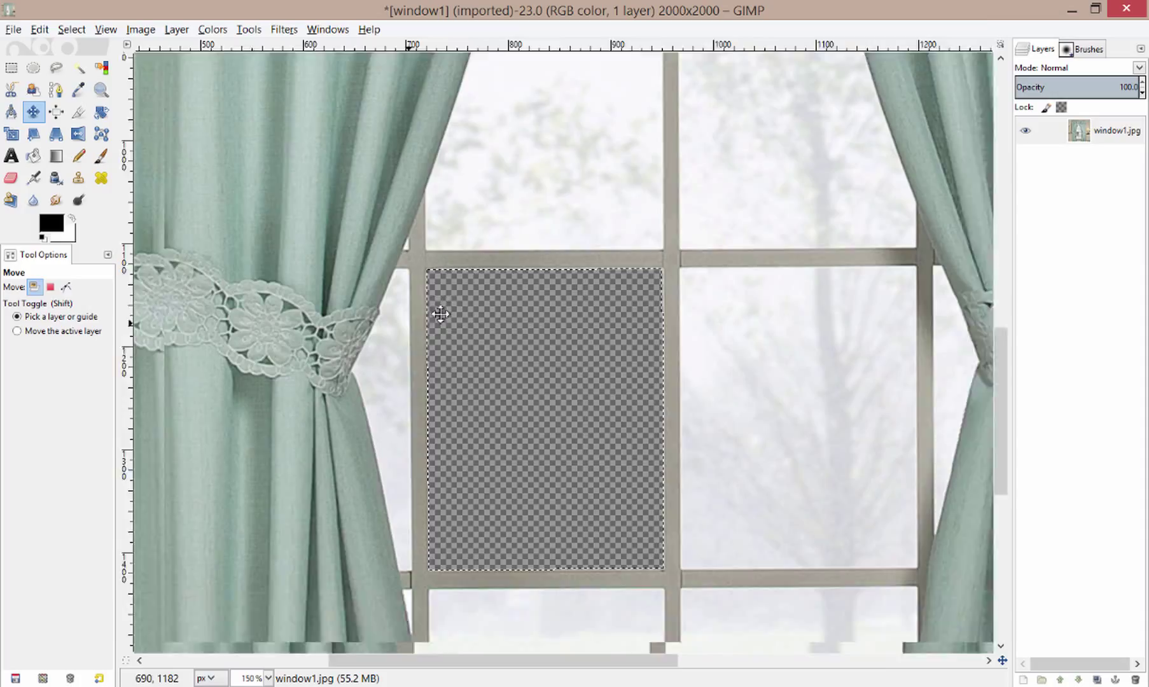
scroll(435, 302, up, 1)
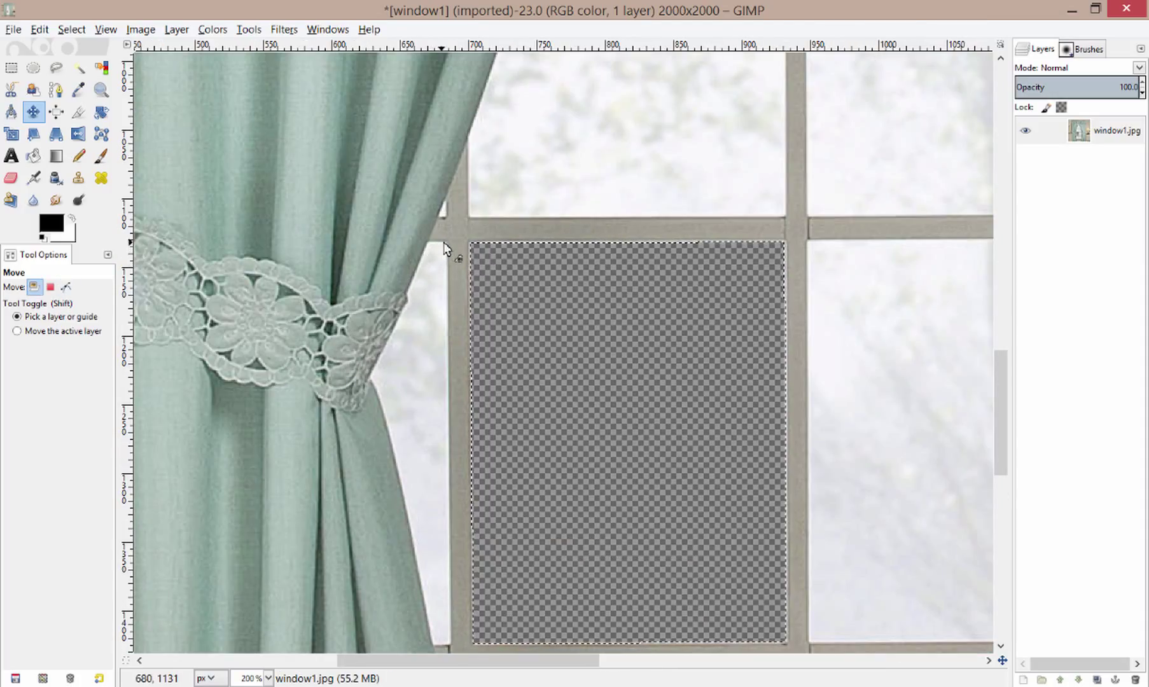
click(56, 67)
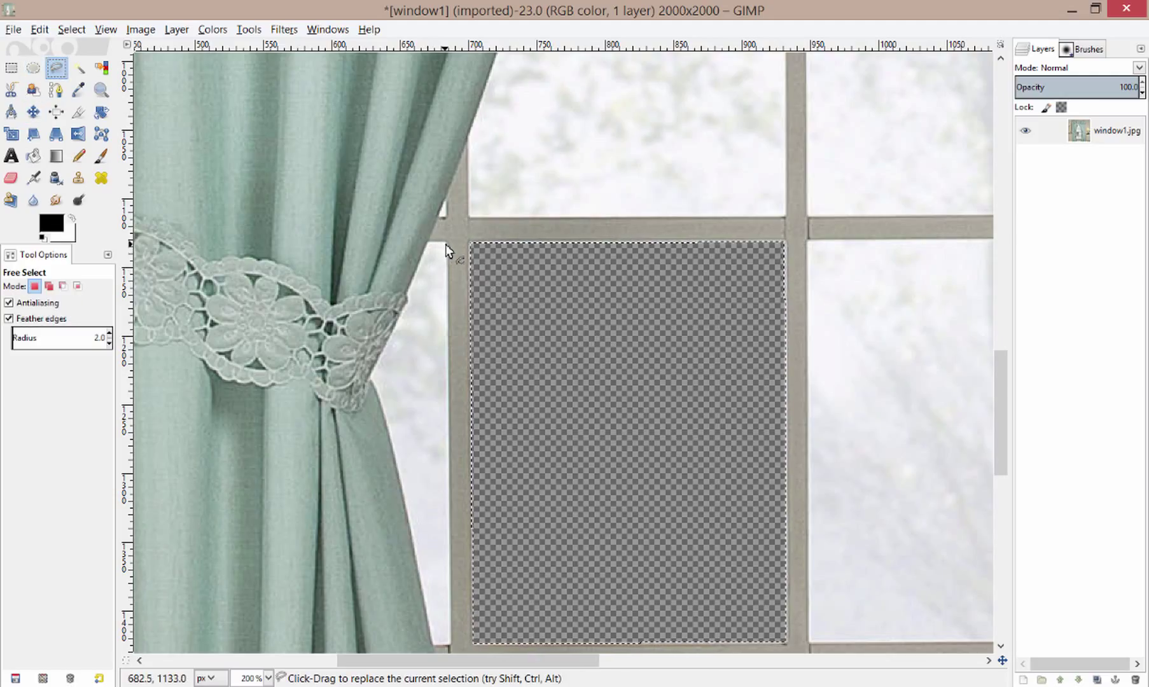
ctrl+scroll(447, 243, up, 1)
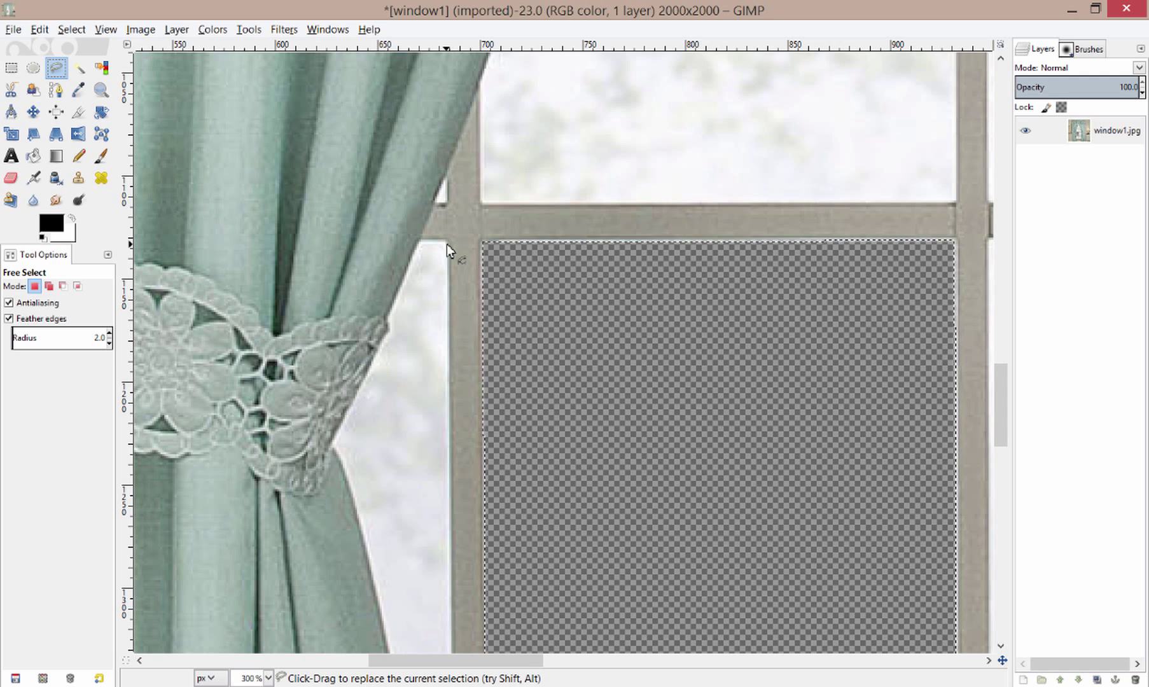
click(447, 243)
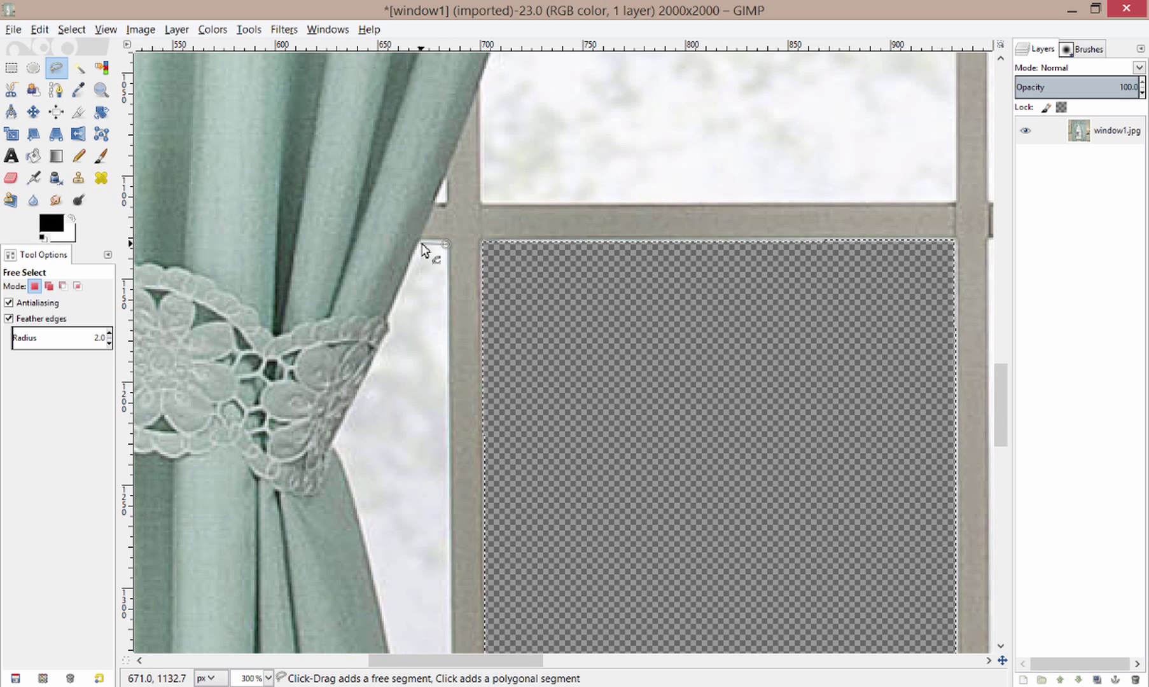
click(423, 245)
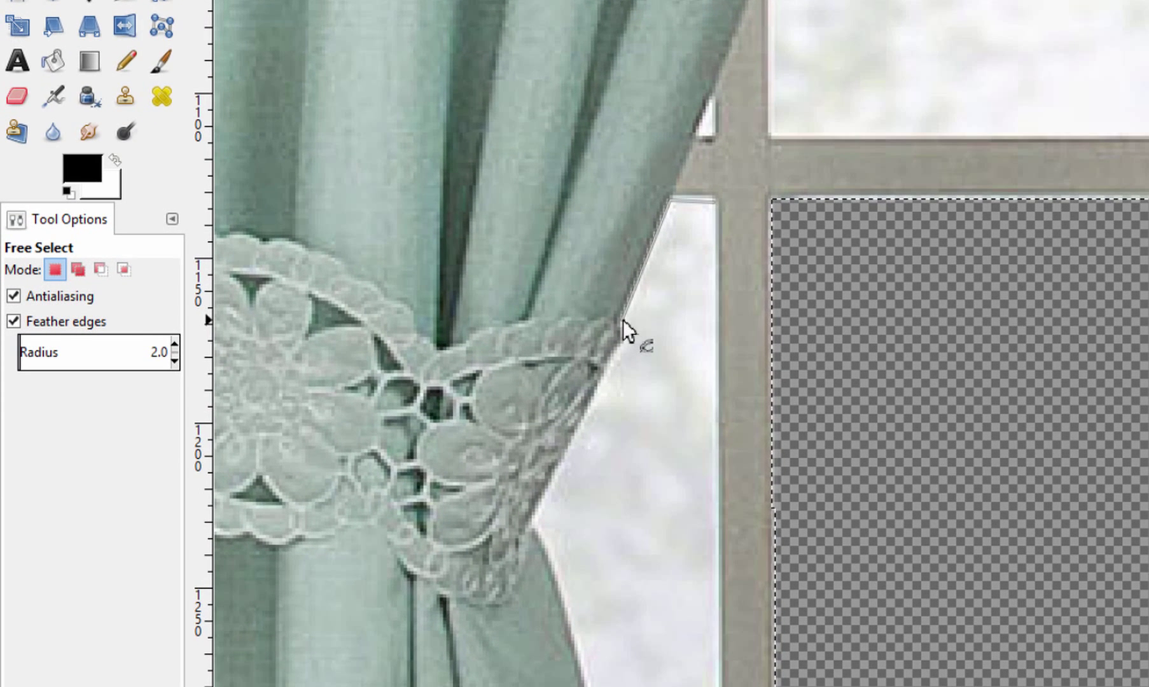
click(412, 318)
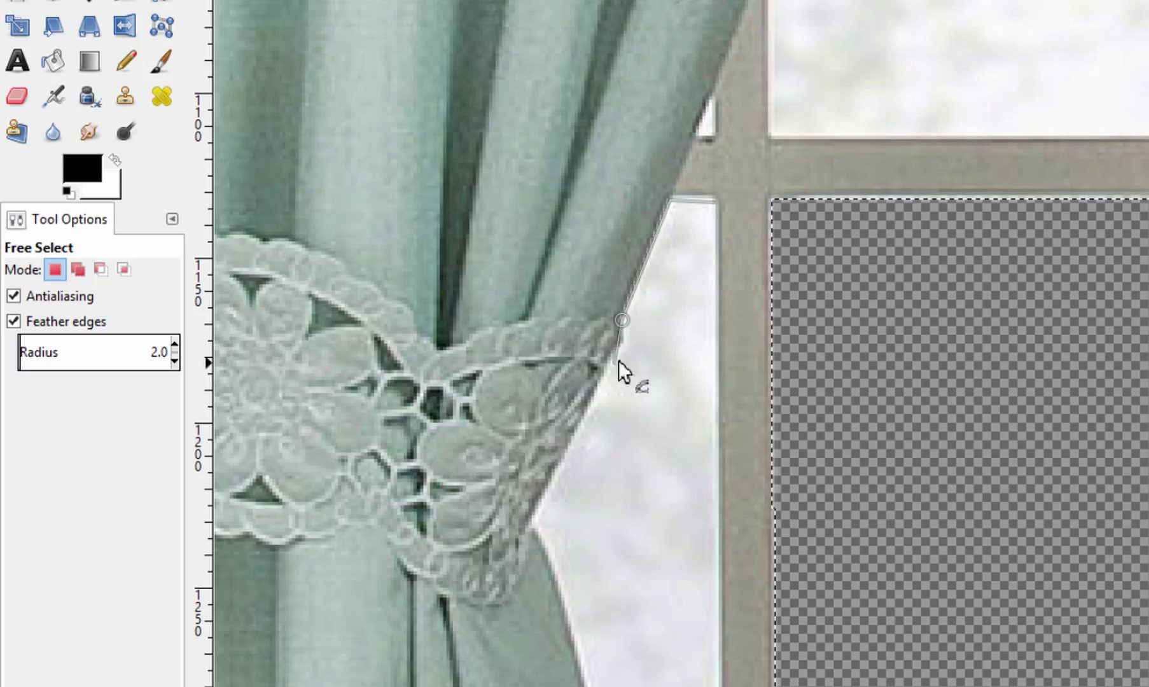
scroll(625, 342, up, 2)
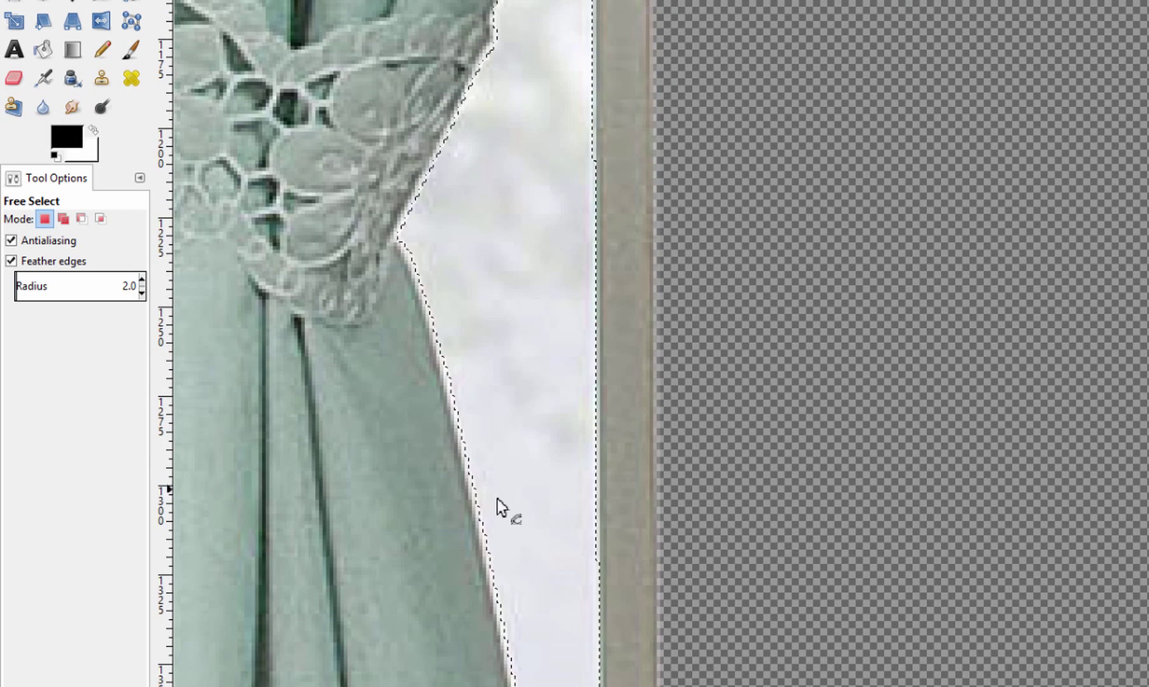
- Clear the selected strip of glass beside the left curtain to transparency
drag(496, 499, 471, 227)
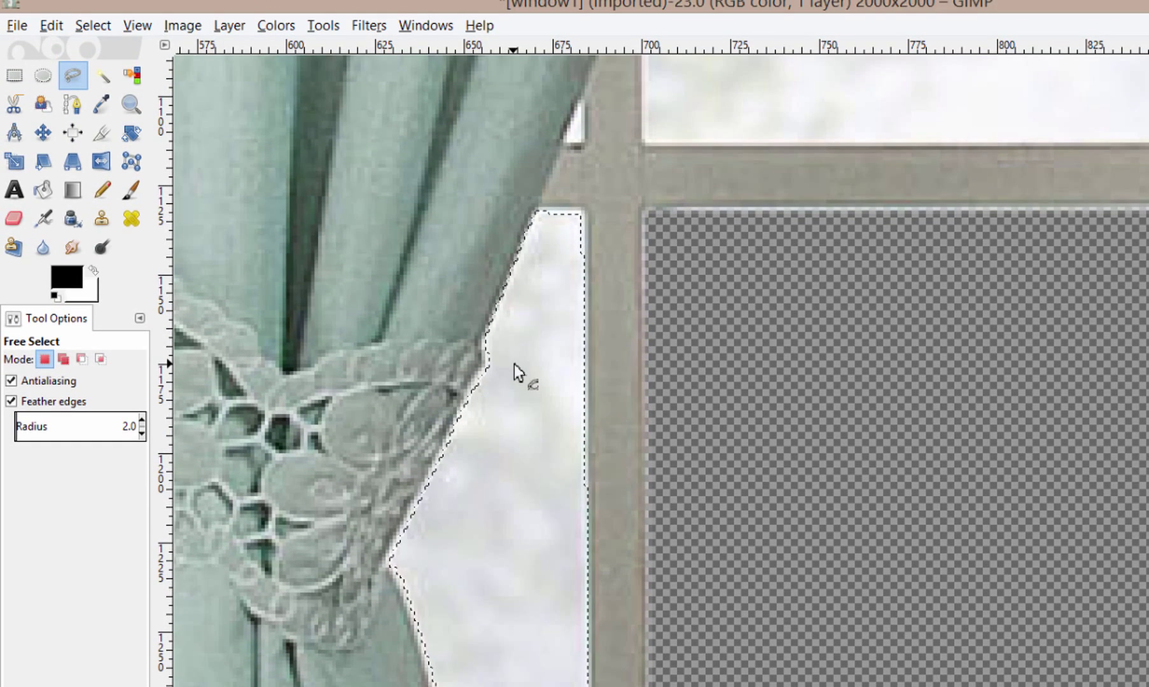
click(51, 25)
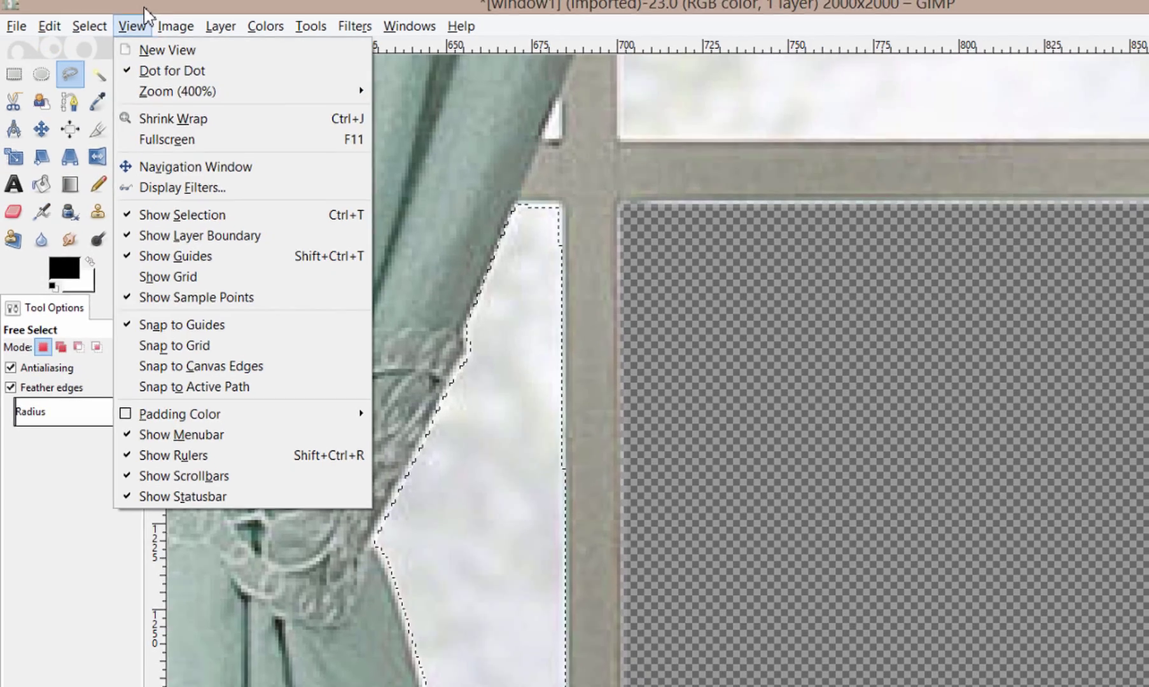
click(150, 9)
key(Delete)
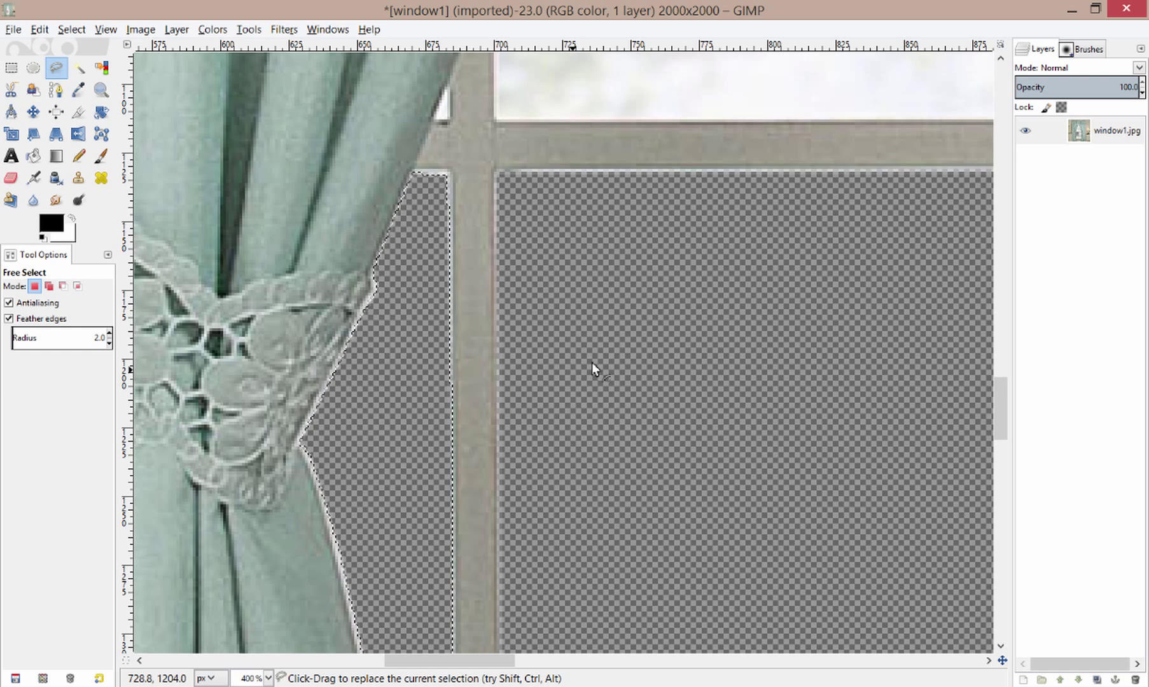
- Outline the middle pane right of the central bar with a closed four-corner Free Select polygon and clear it to transparency
scroll(592, 331, down, 2)
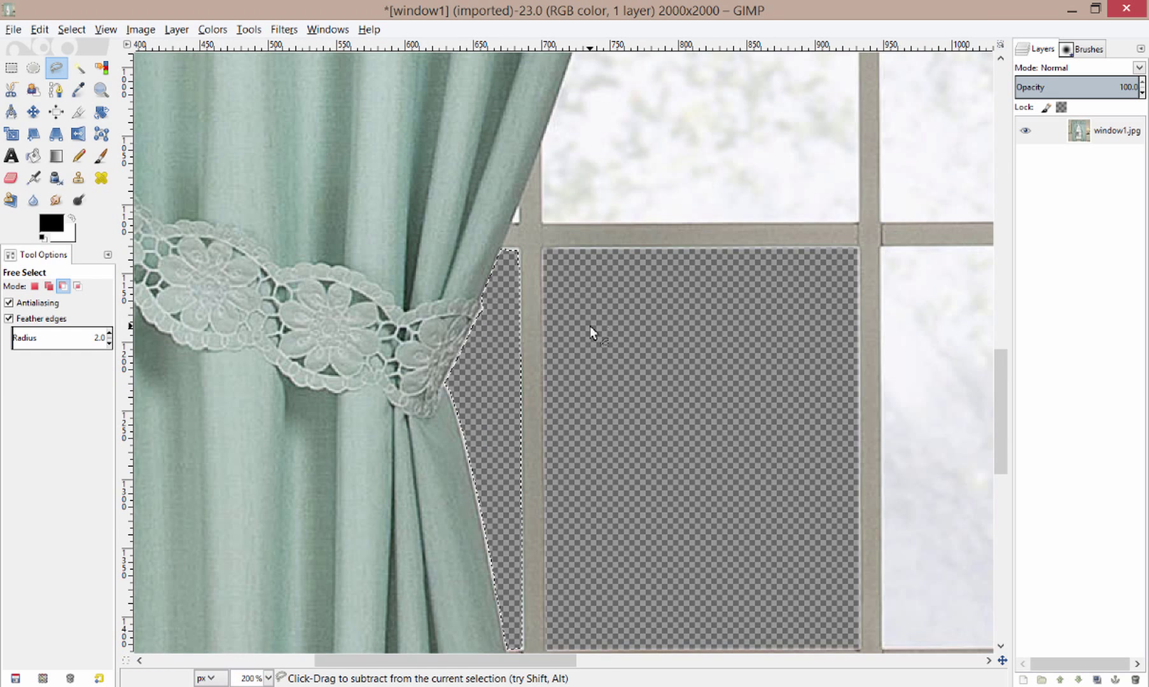
drag(710, 339, 589, 523)
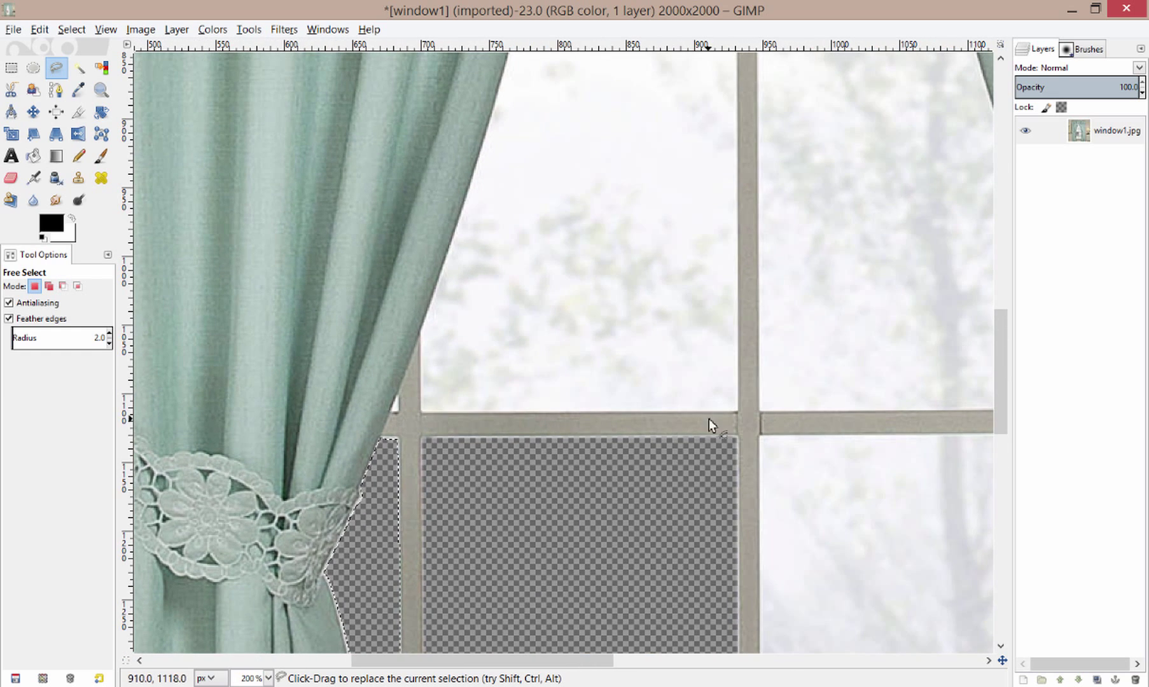
scroll(662, 407, down, 1)
drag(676, 480, 478, 249)
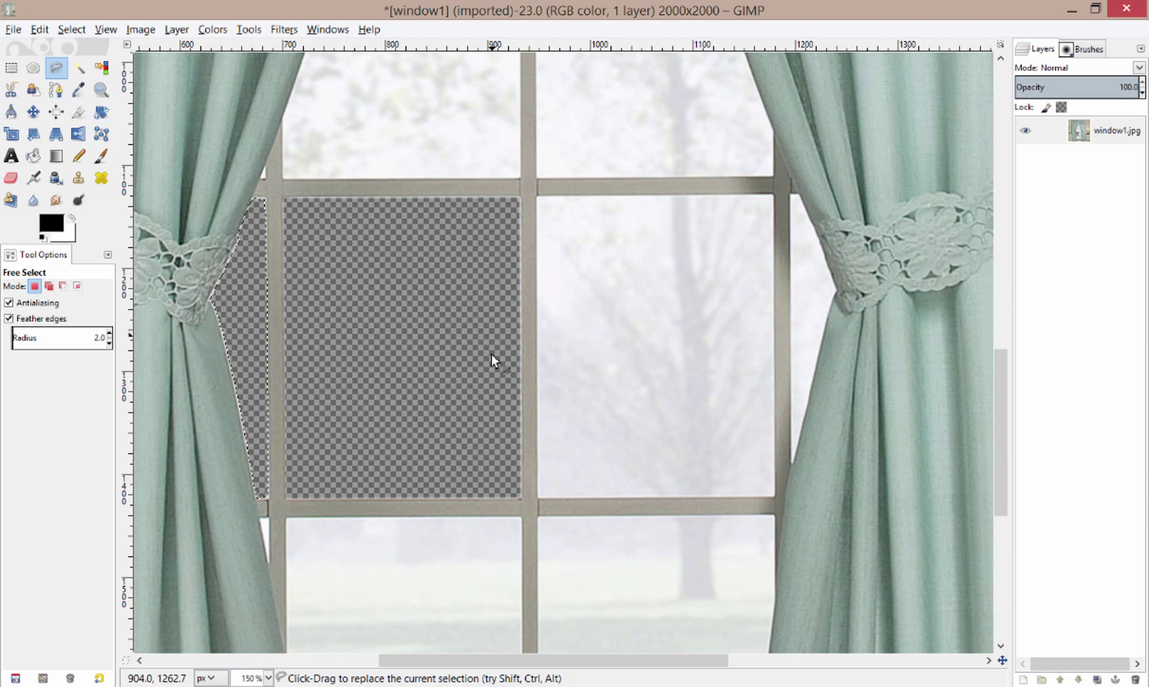
scroll(541, 204, up, 2)
scroll(639, 356, down, 1)
drag(639, 356, 490, 259)
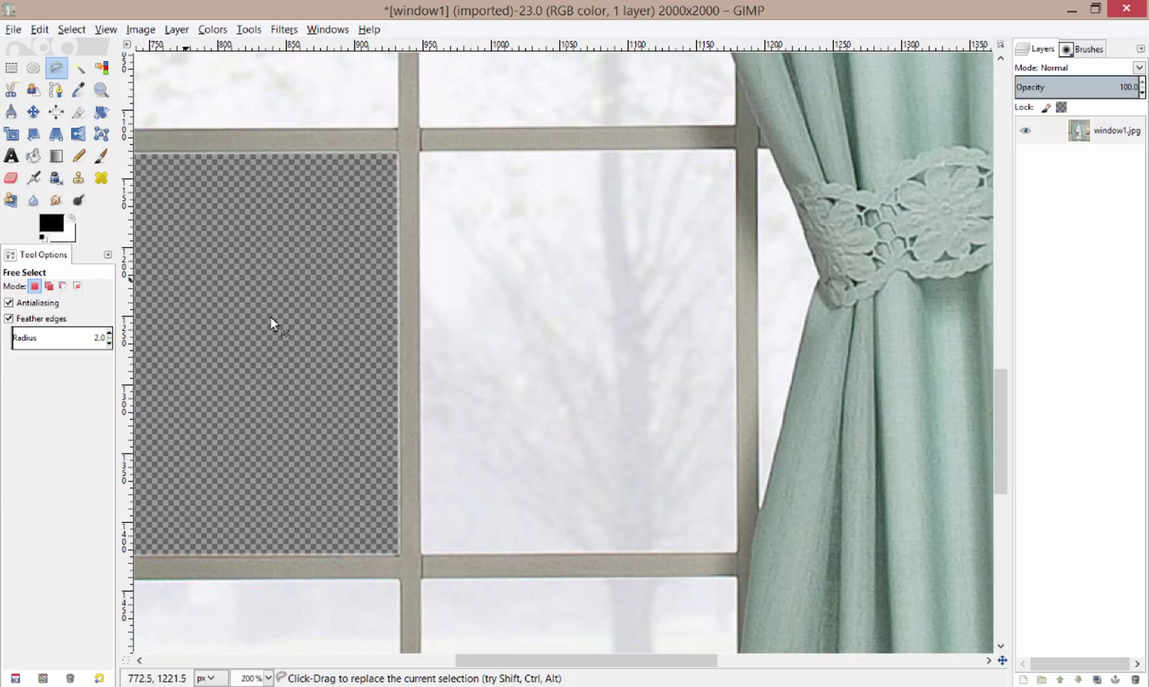
click(422, 154)
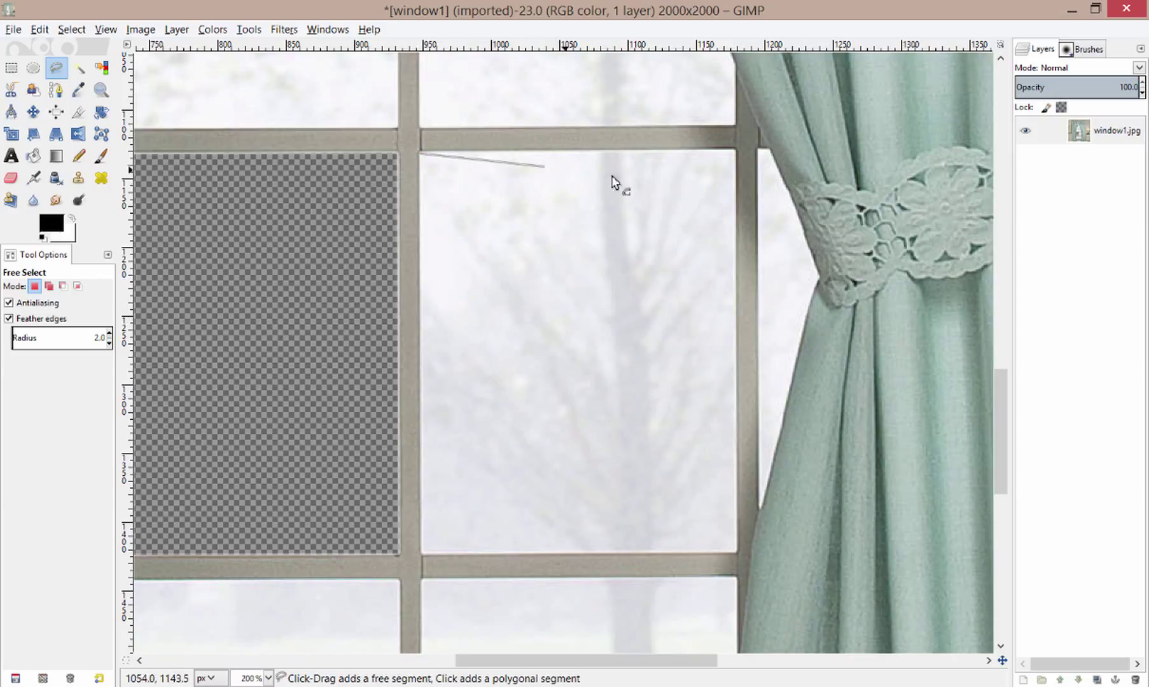
click(734, 150)
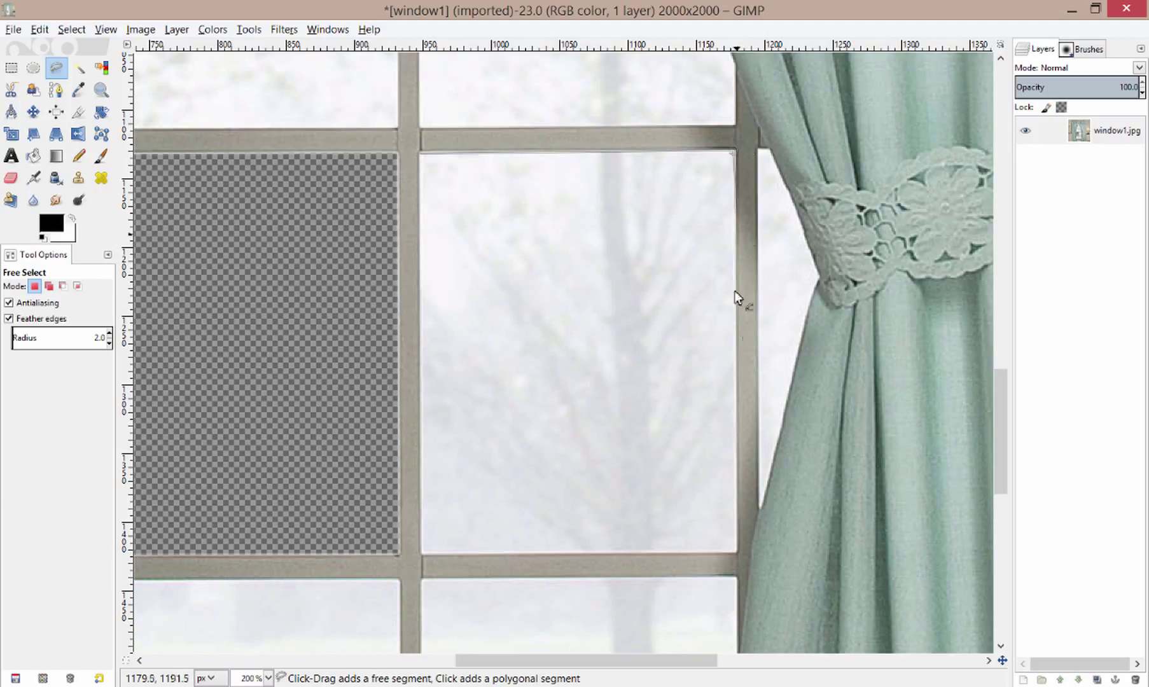
click(735, 548)
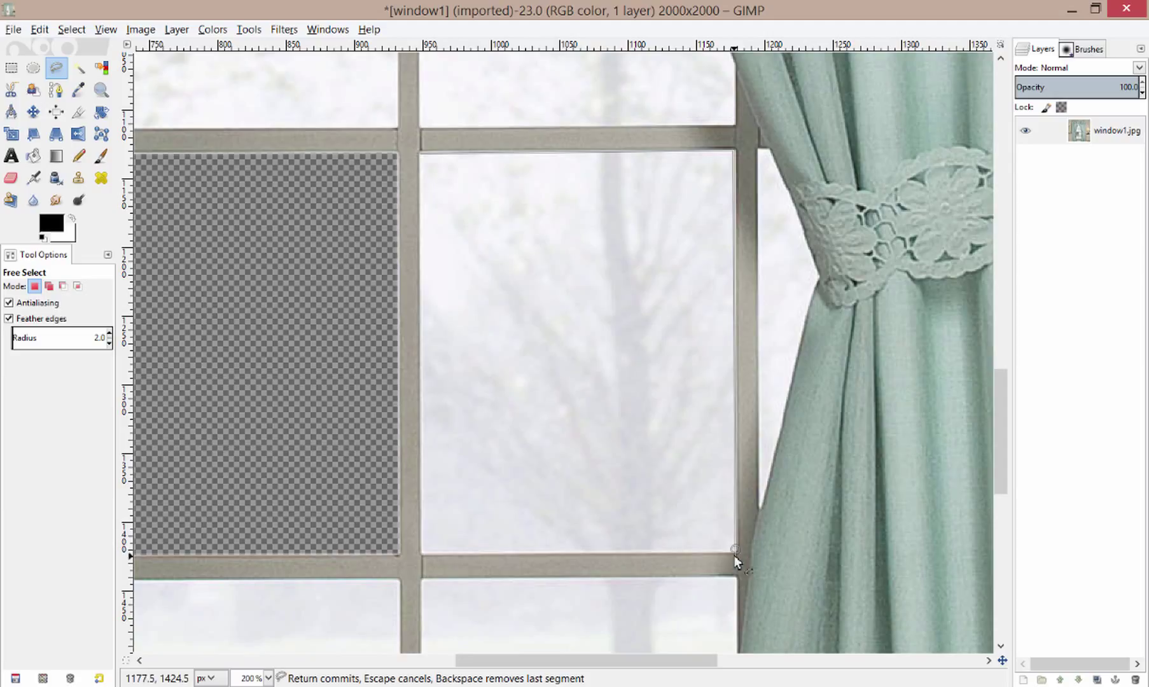
click(421, 552)
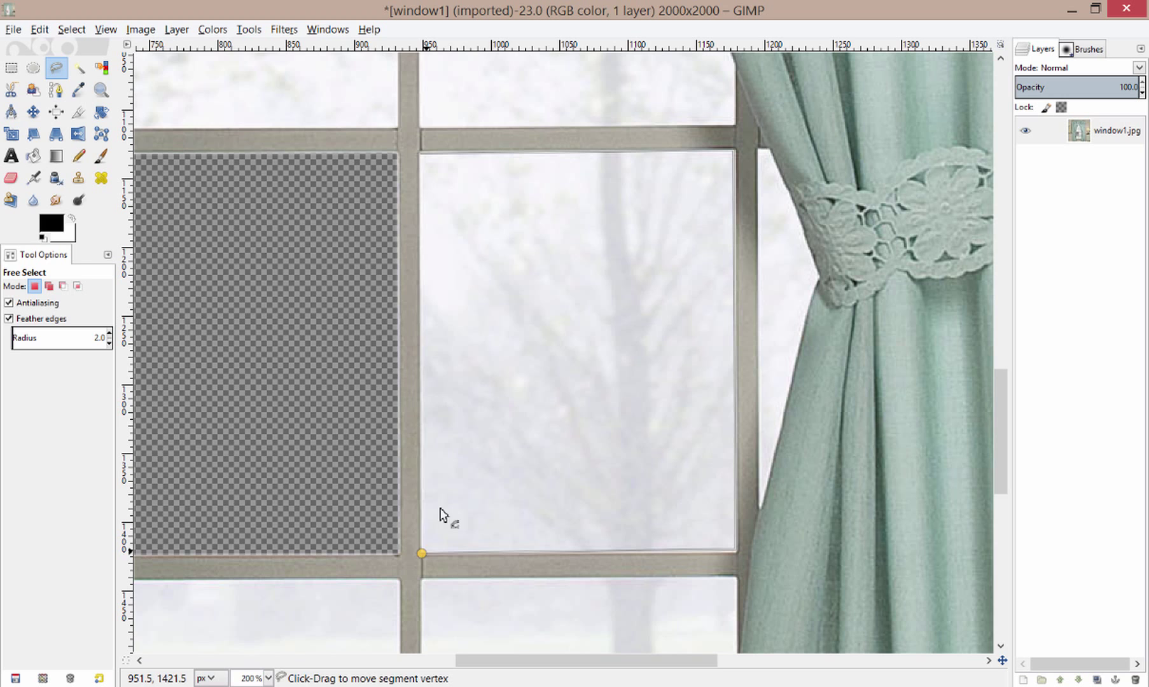
click(422, 154)
key(Delete)
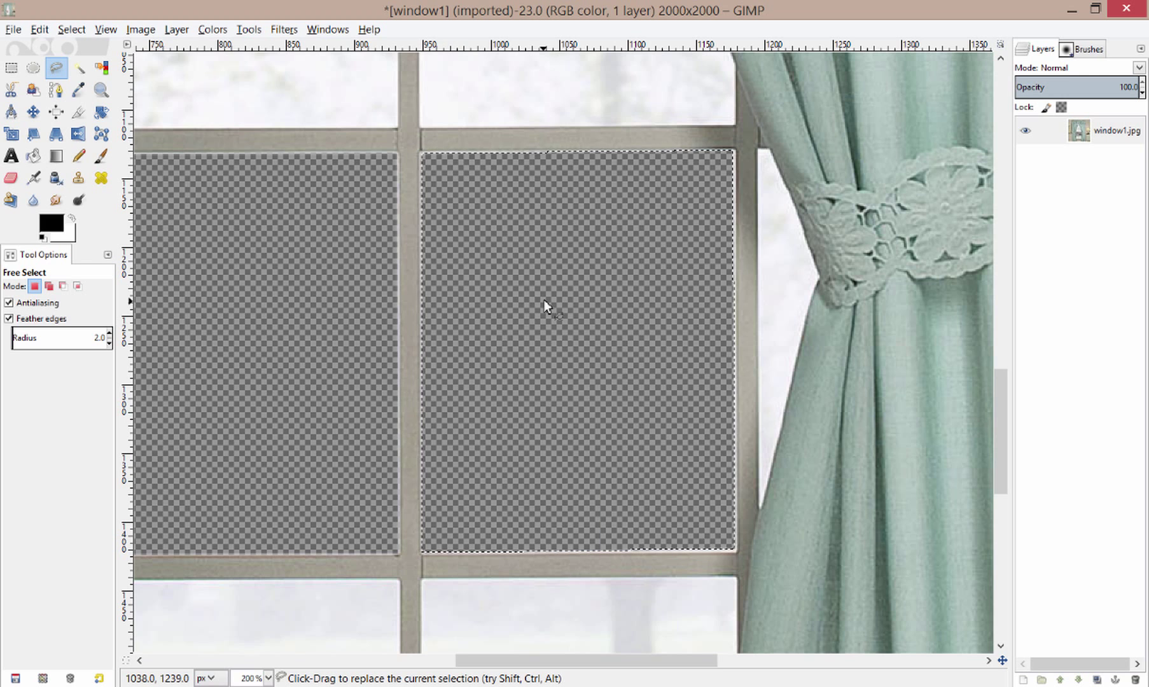
- Look over the uncut glass above the cleared panes, up to the lace valance and back along the left curtain's edge to its tieback
scroll(540, 193, up, 1)
scroll(540, 193, up, 1)
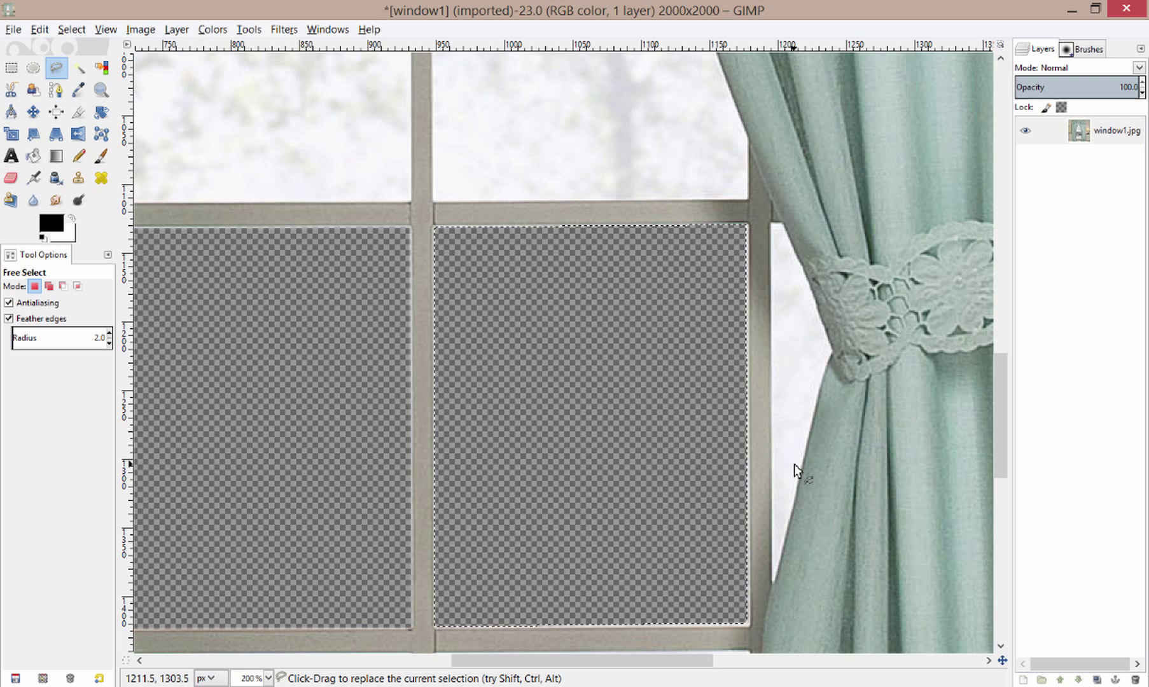
drag(696, 154, 682, 504)
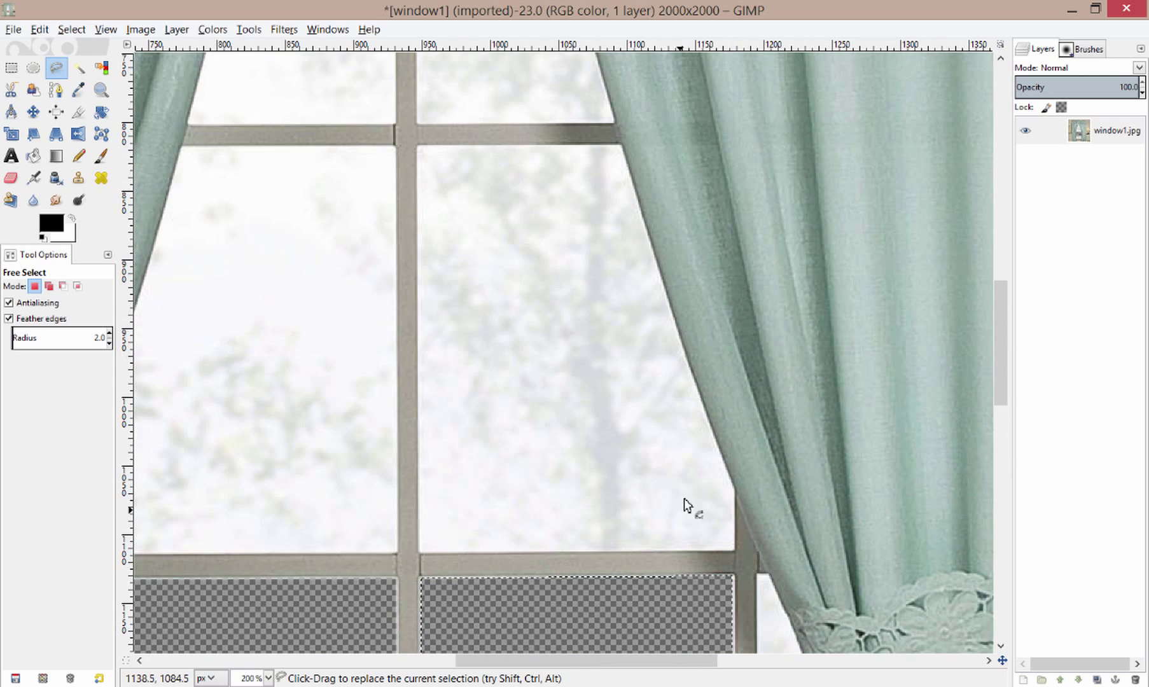
drag(556, 148, 668, 486)
drag(594, 200, 620, 344)
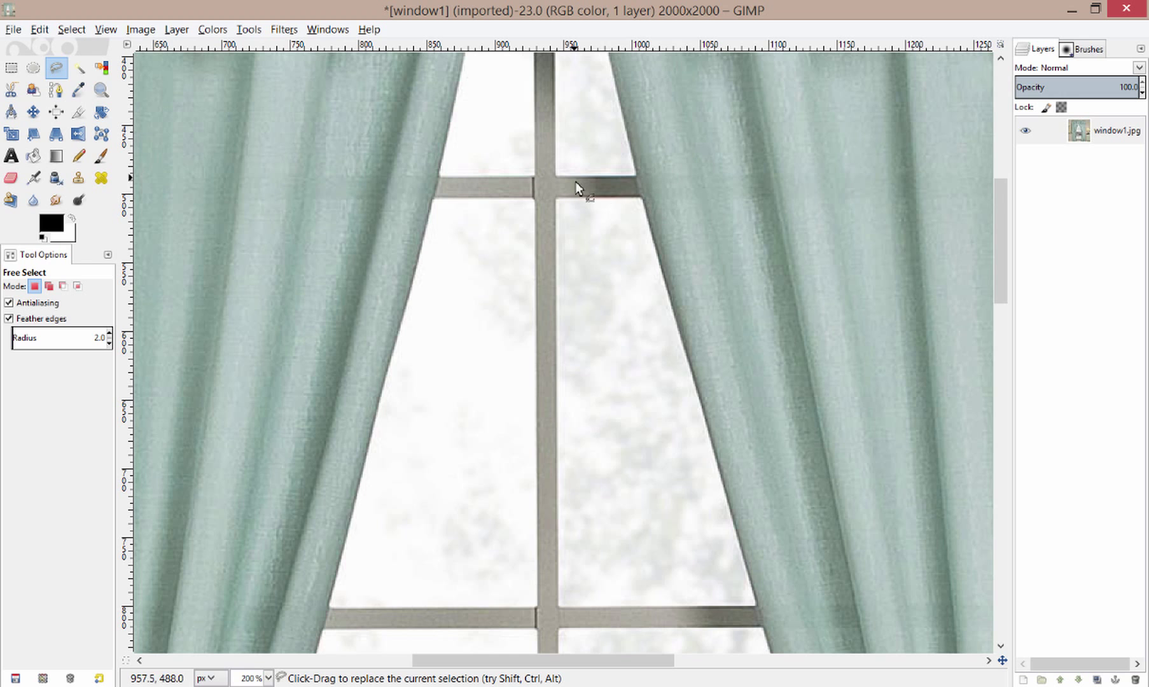
drag(575, 181, 610, 584)
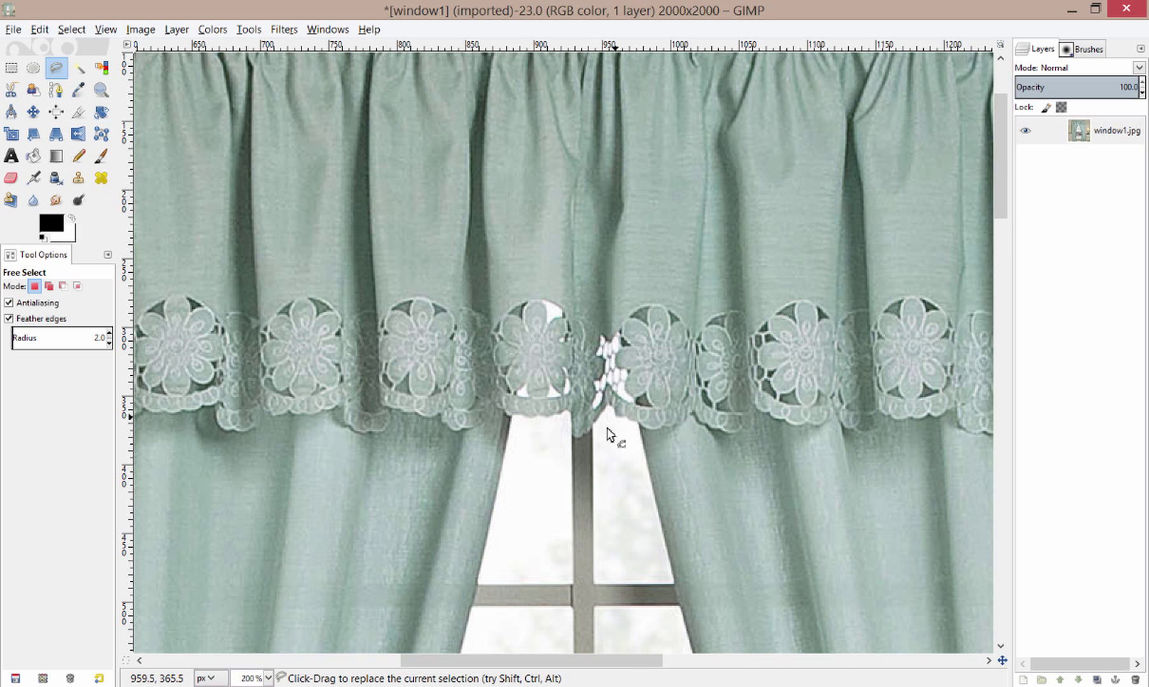
drag(551, 466, 656, 153)
drag(582, 445, 650, 81)
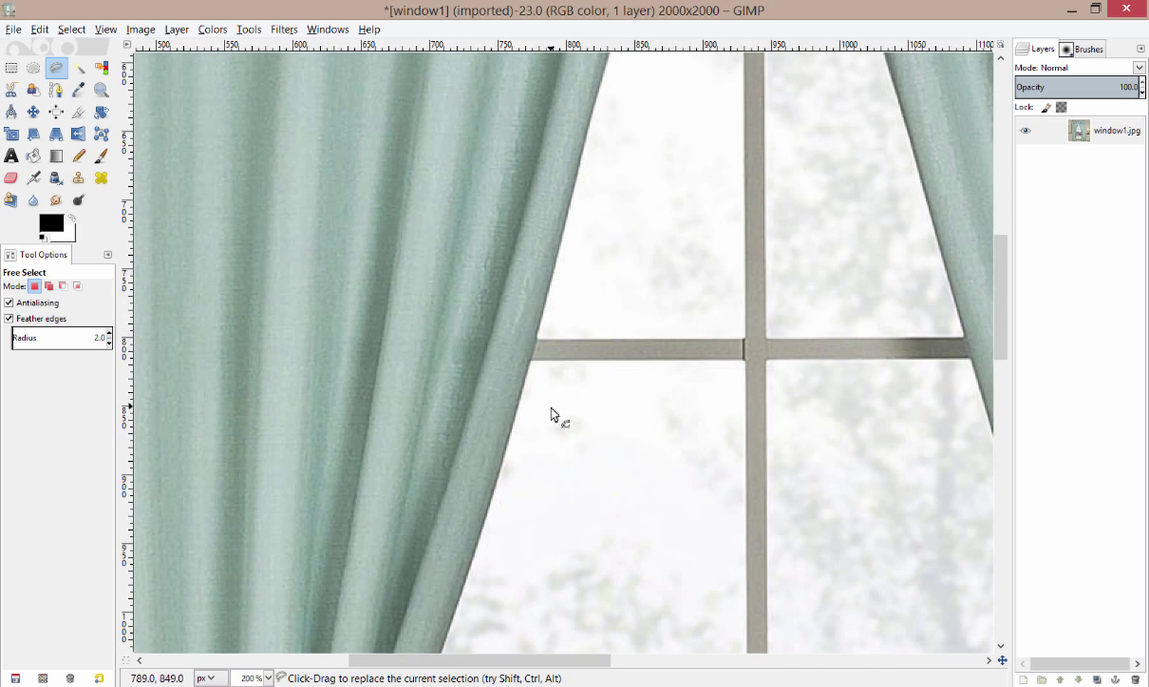
drag(555, 395, 669, 104)
drag(591, 373, 610, 253)
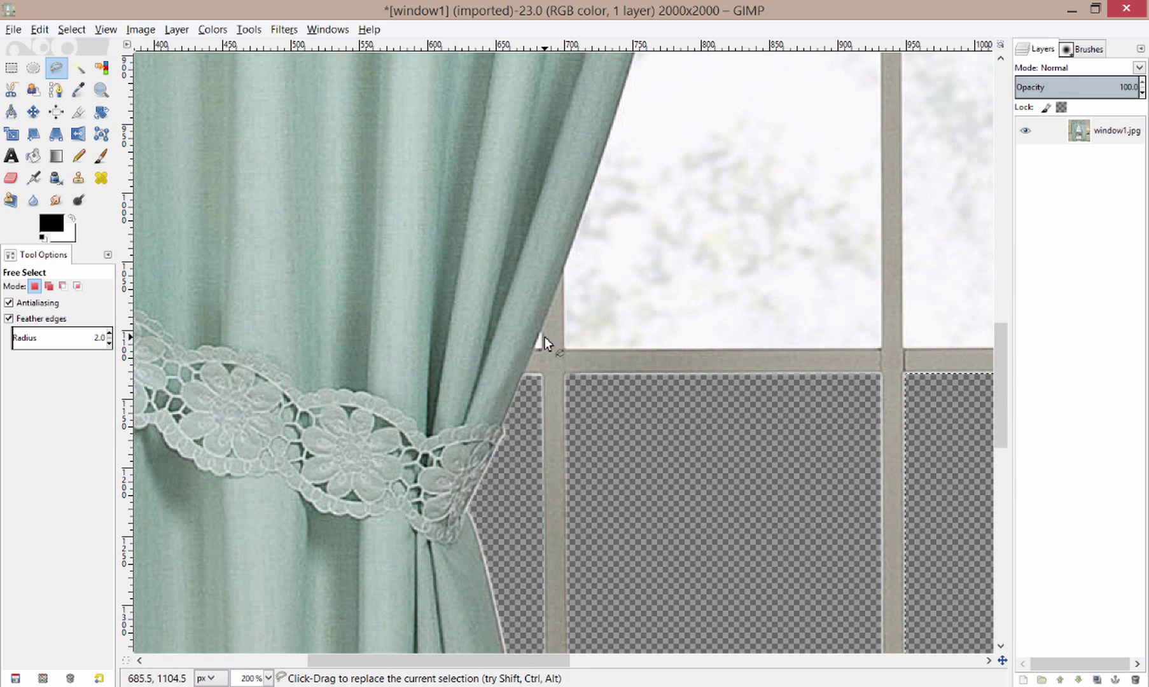
- Inspect the uncut lower panes down to the window sill, from the left curtain across to the right curtain
scroll(564, 431, down, 10)
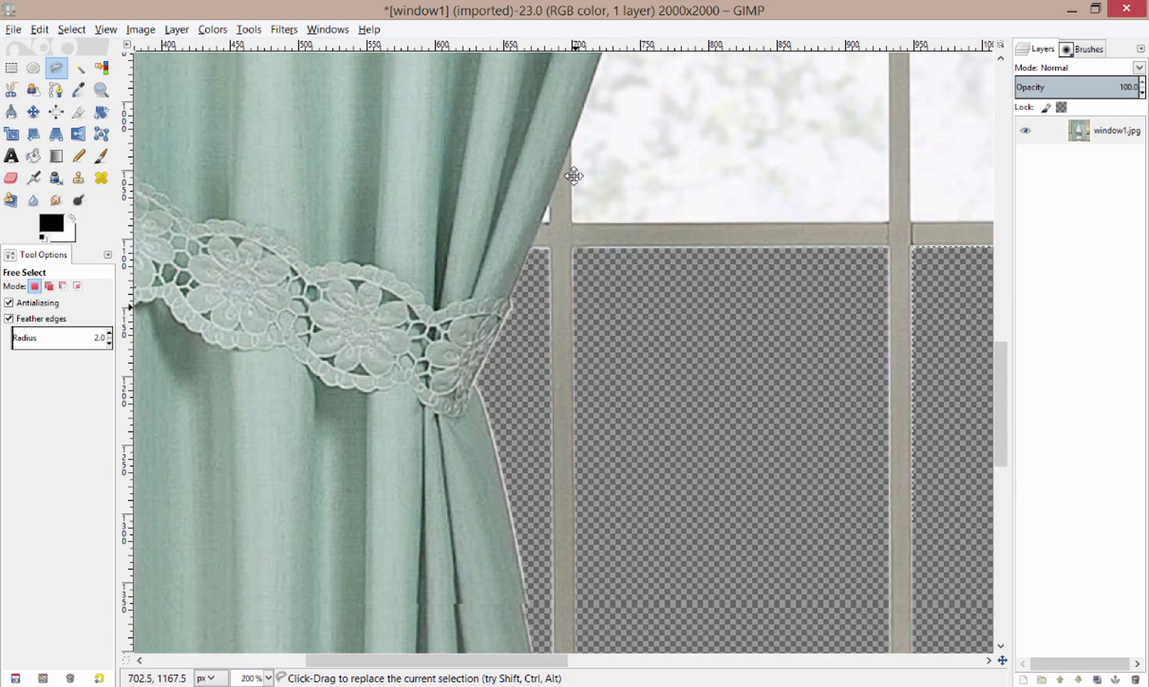
scroll(528, 236, right, 1)
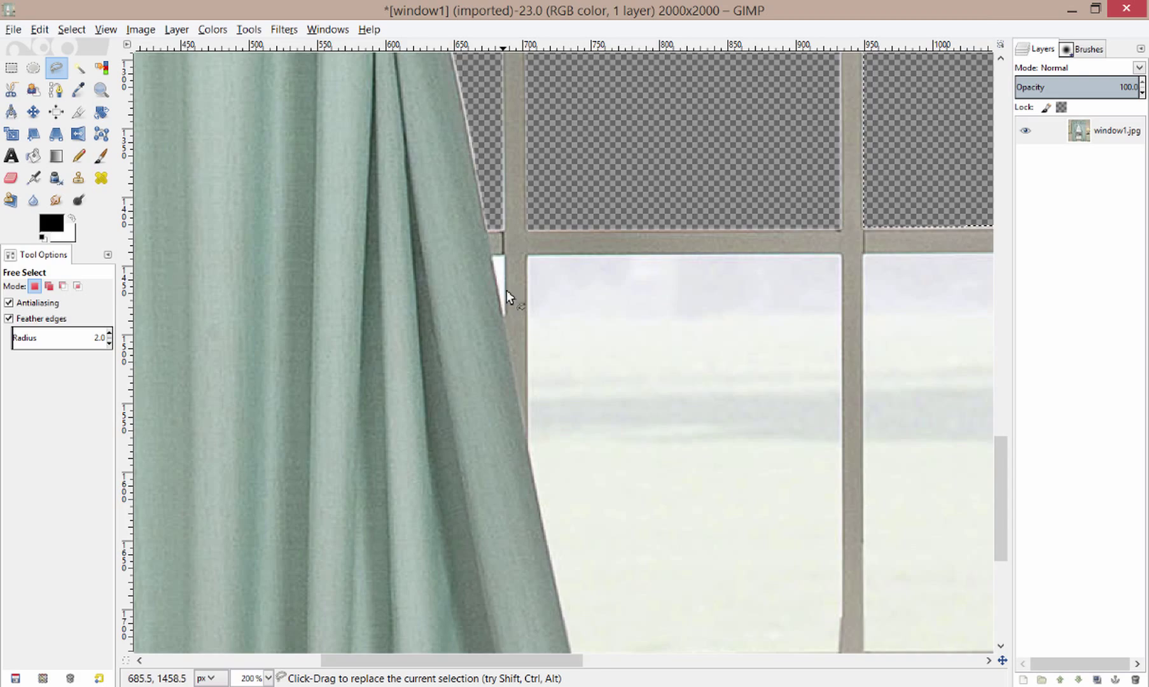
scroll(506, 293, down, 5)
scroll(691, 328, right, 1)
drag(815, 354, 474, 340)
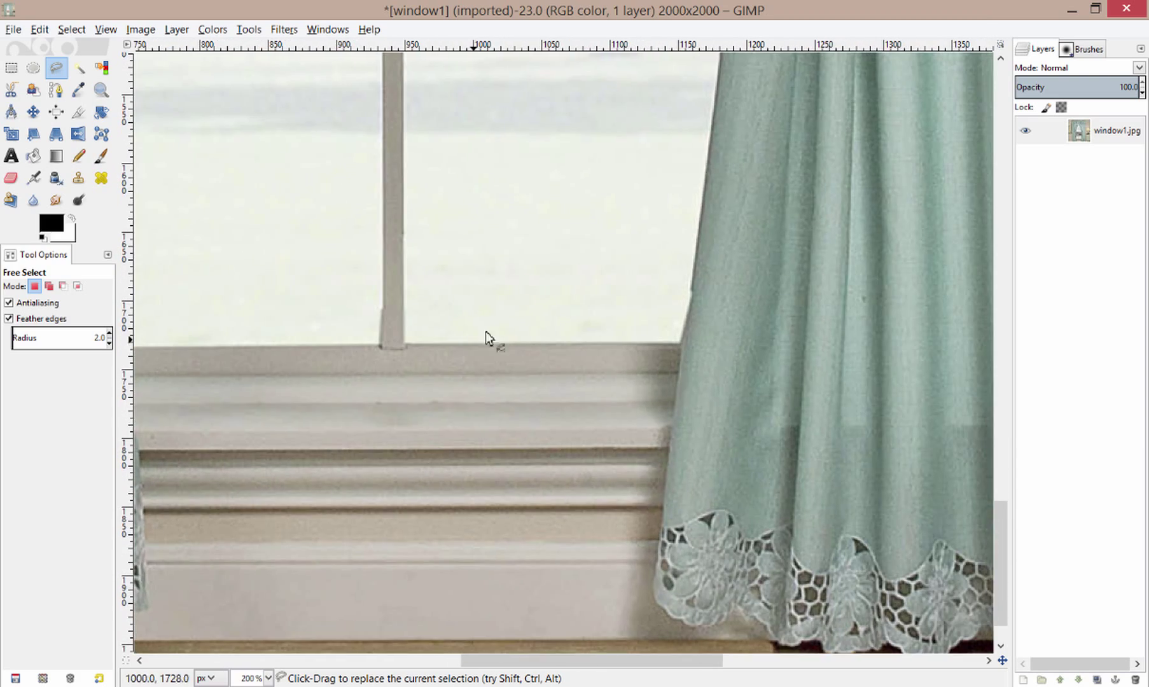
drag(703, 143, 610, 498)
drag(666, 141, 622, 436)
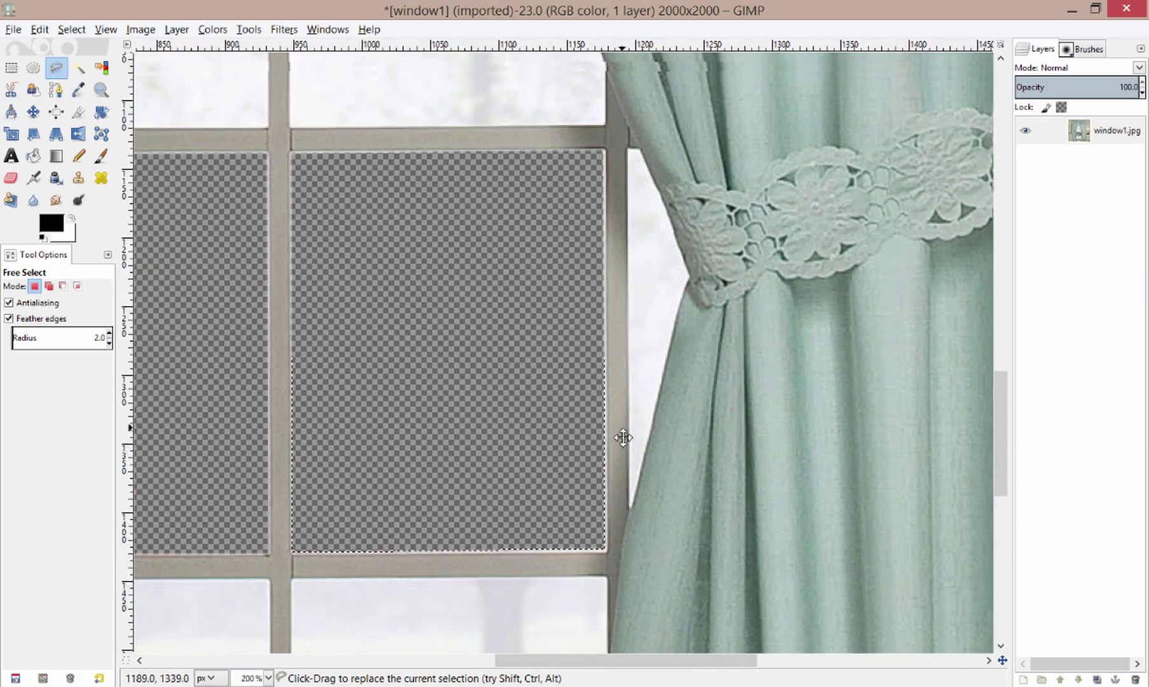
- Review the remaining upper panes on both sides of the central bar, between the two curtains, for the next cut
drag(441, 190, 667, 239)
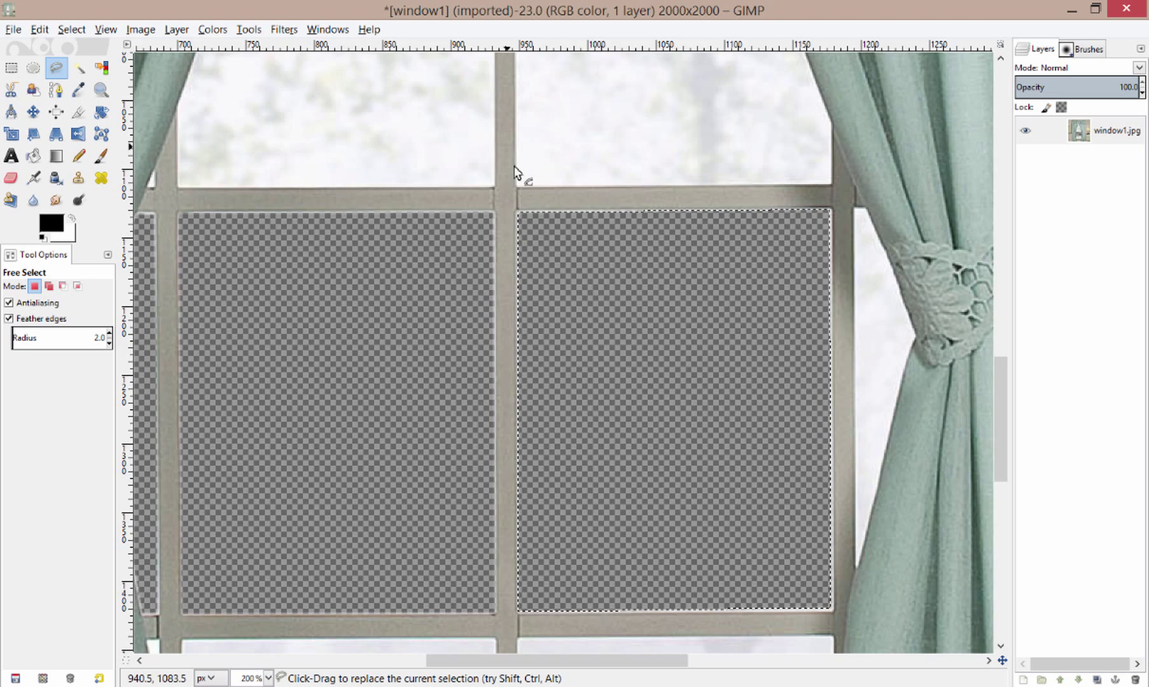
drag(517, 175, 527, 473)
scroll(579, 327, up, 3)
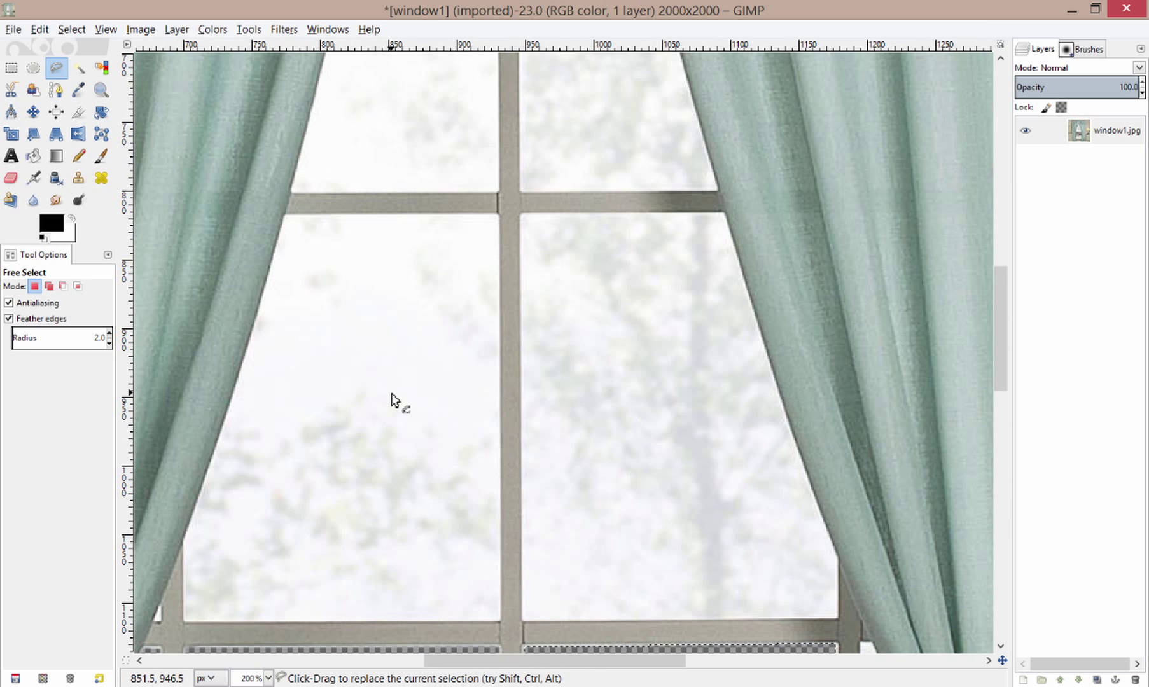
scroll(414, 150, up, 5)
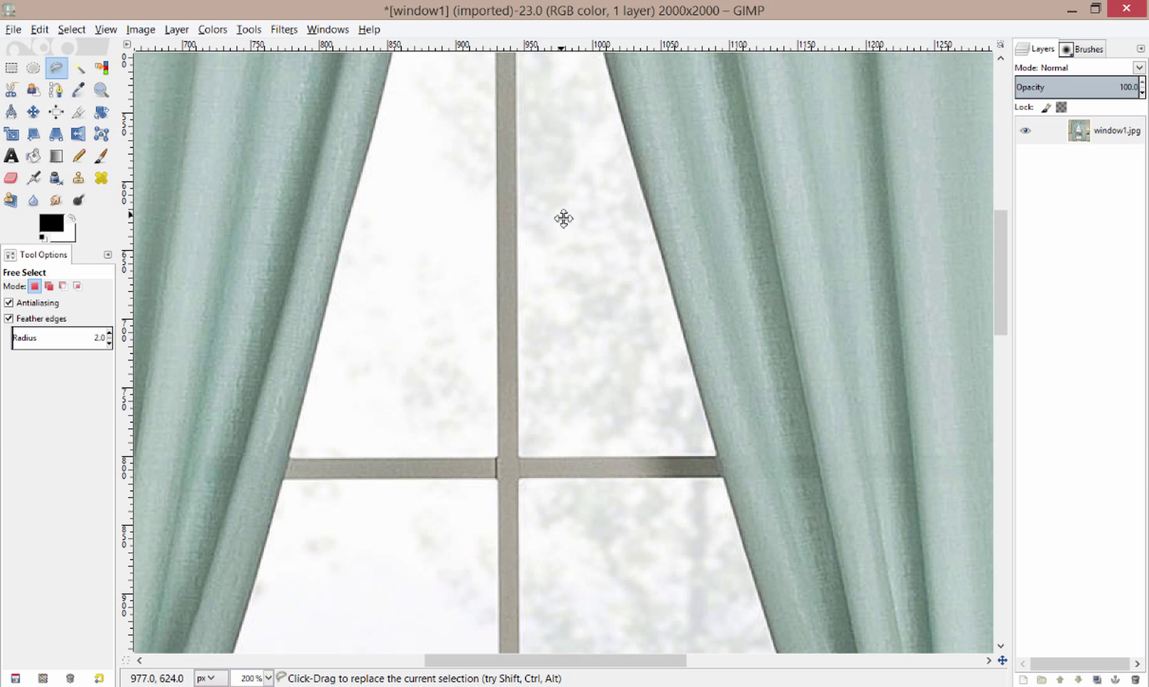
scroll(562, 218, up, 4)
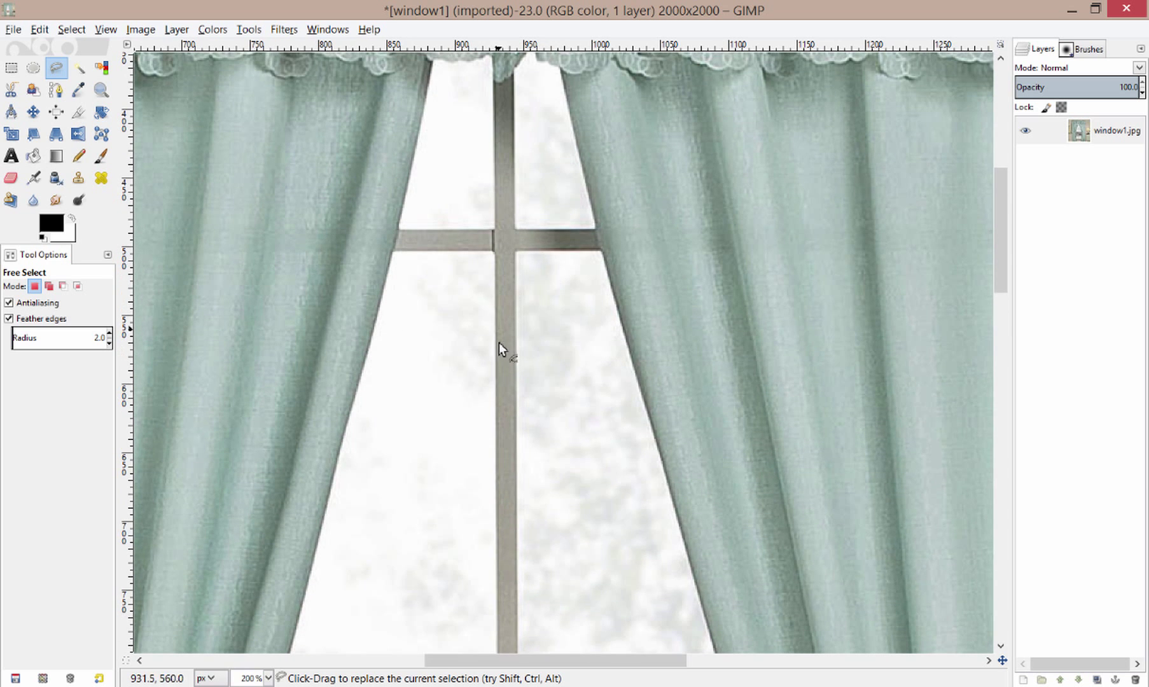
drag(529, 465, 481, 191)
drag(501, 415, 482, 117)
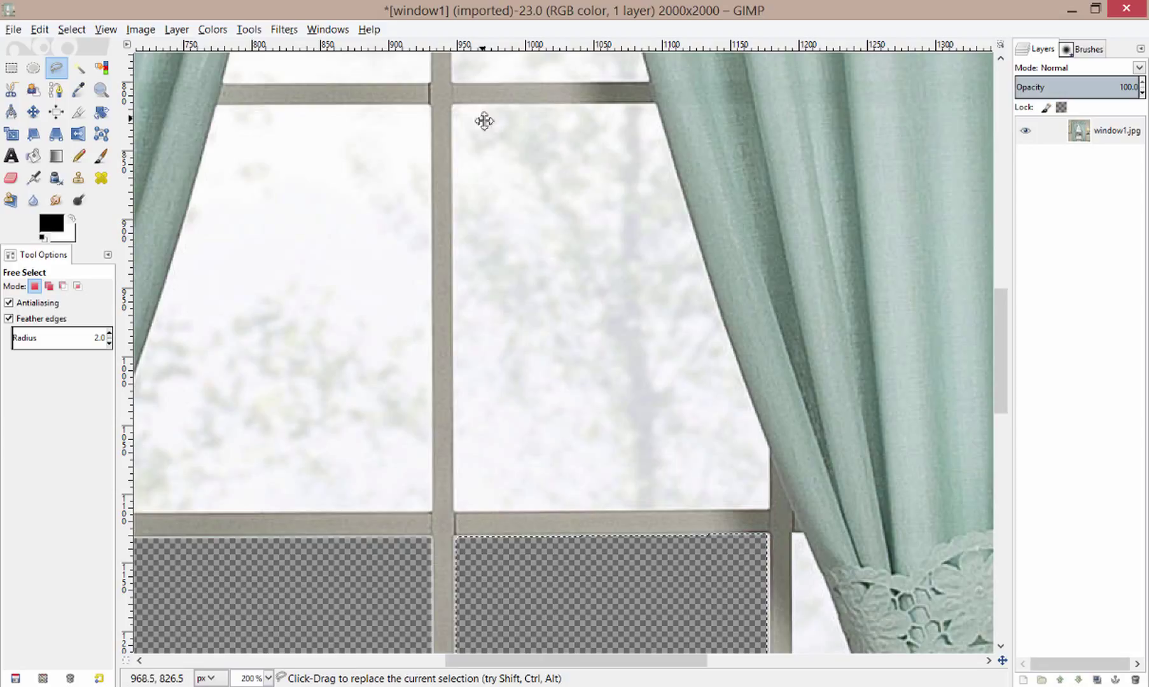